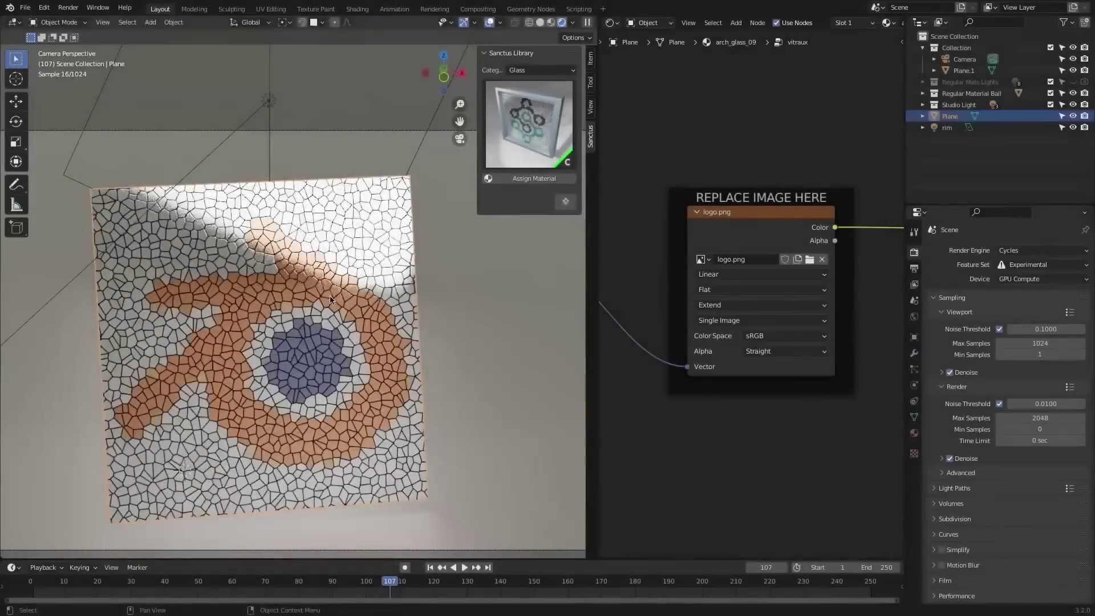
# - Rotate the mosaic glass plane, then paint the car green and finally brown with Sanctus car paints
pyautogui.press('r')
pyautogui.click(310, 304)
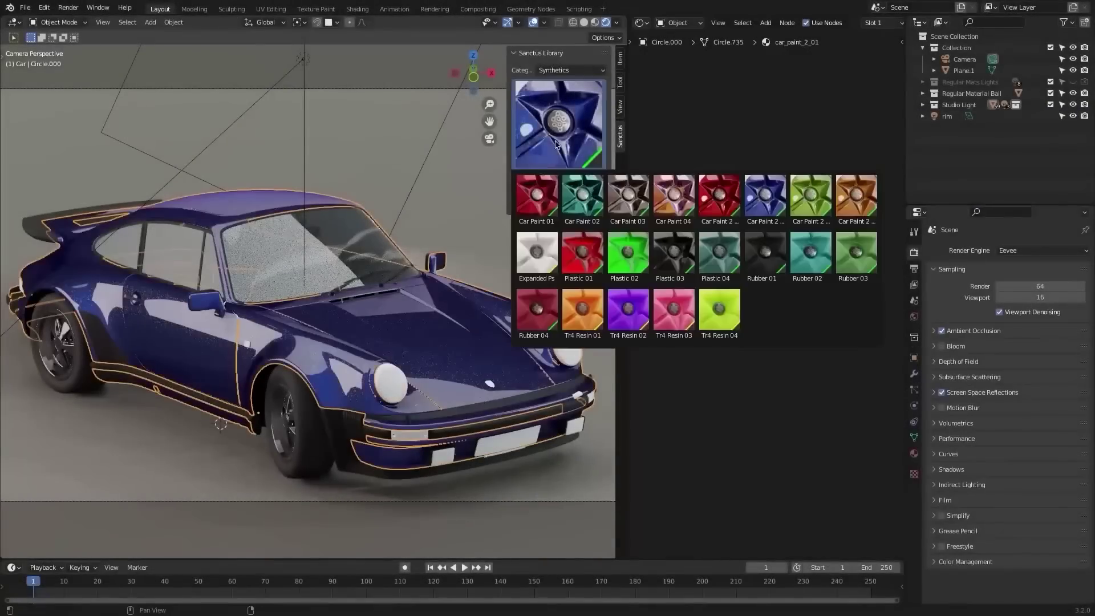
pyautogui.click(542, 237)
pyautogui.click(559, 125)
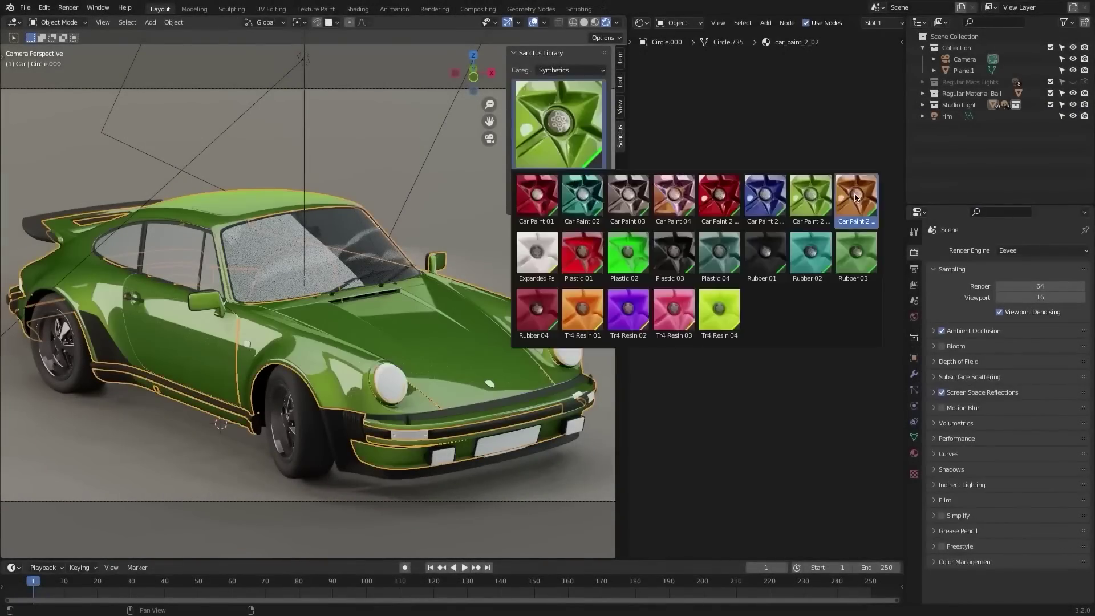
pyautogui.click(549, 243)
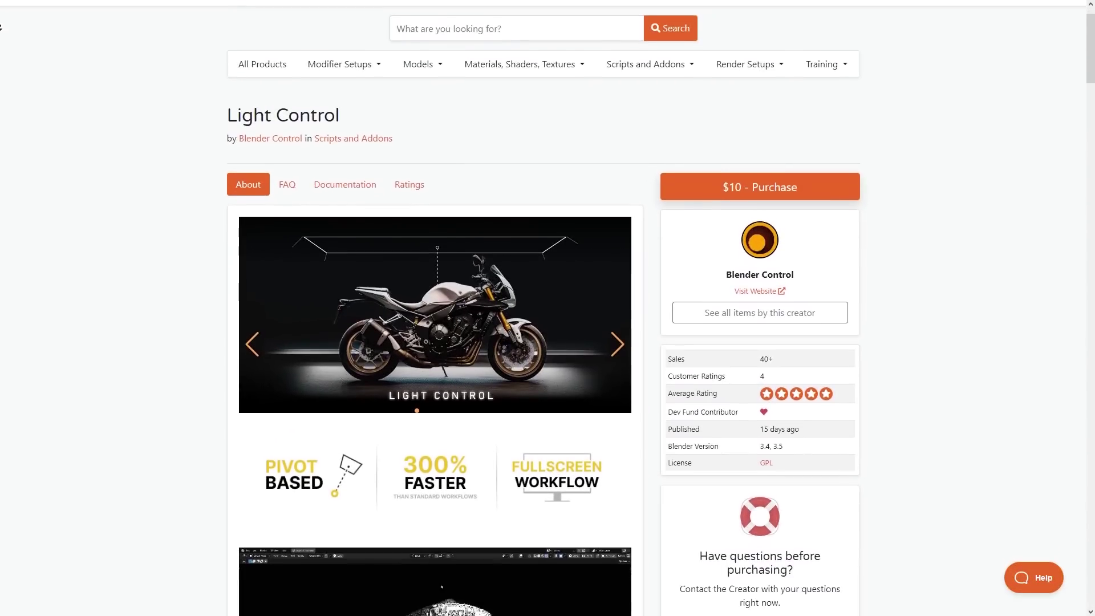
# - Scroll the Light Control page through its Orbit, Distance, Move, Reflection, Color, Brightness and Size sections
pyautogui.scroll(-6, 433, 308)
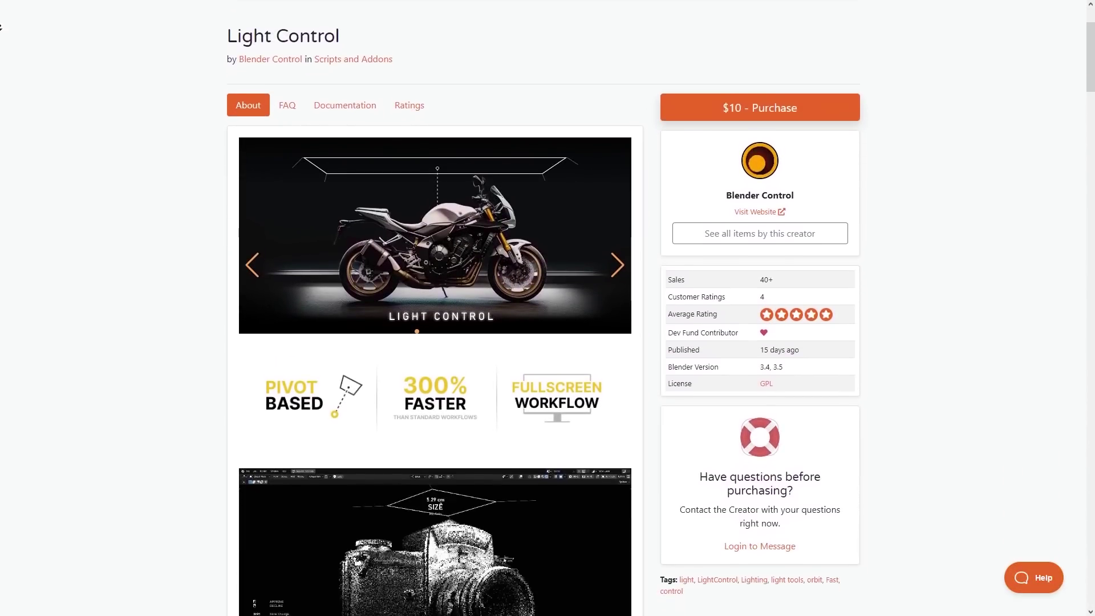
pyautogui.scroll(-6, 433, 308)
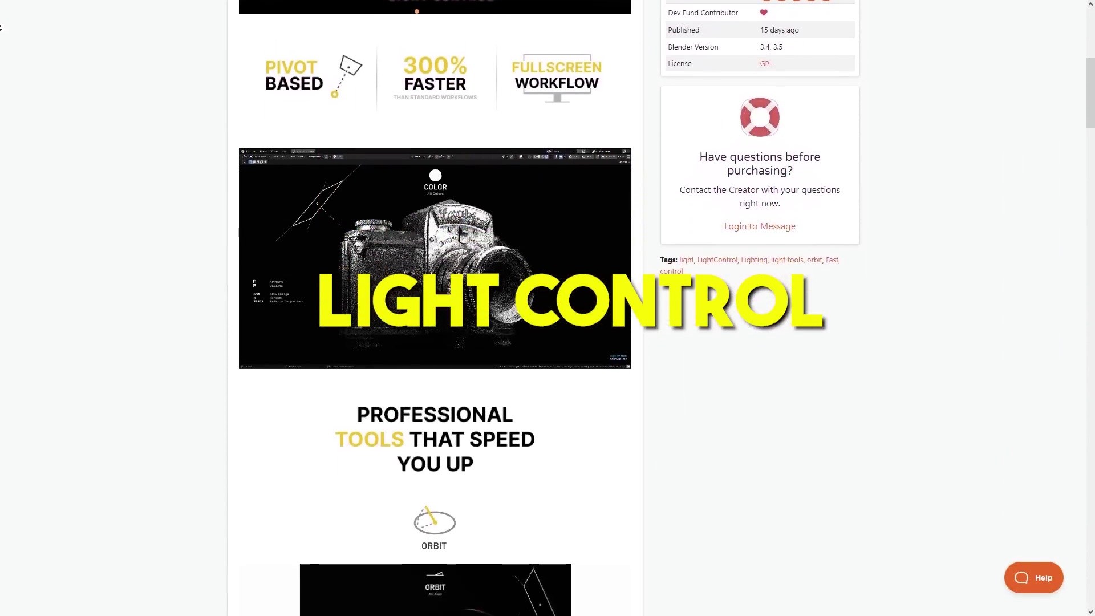
pyautogui.scroll(-6, 1, 27)
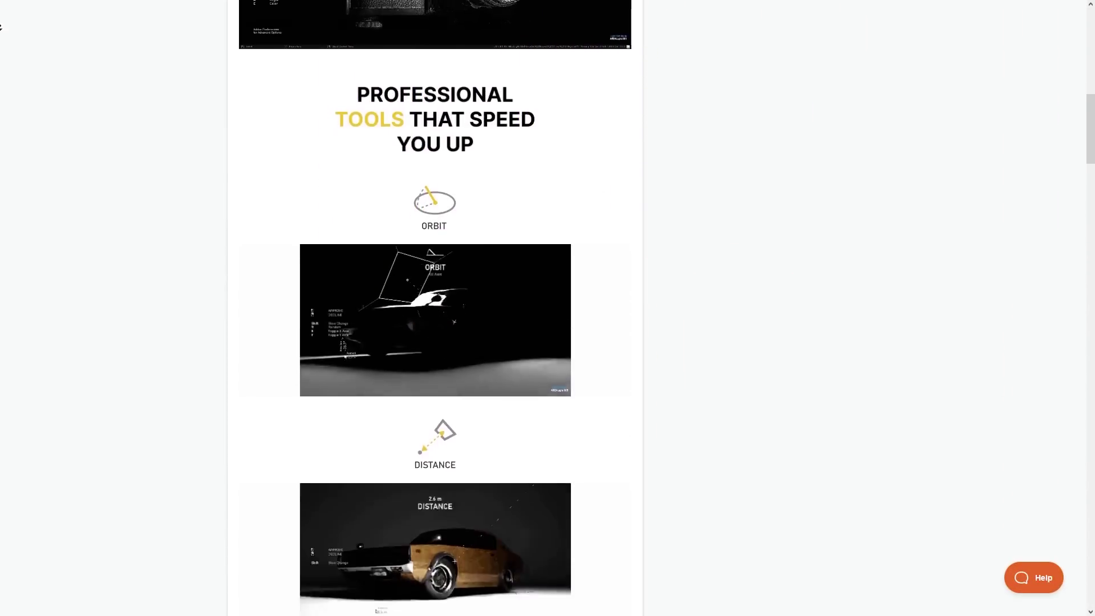
pyautogui.scroll(-8, 0, 30)
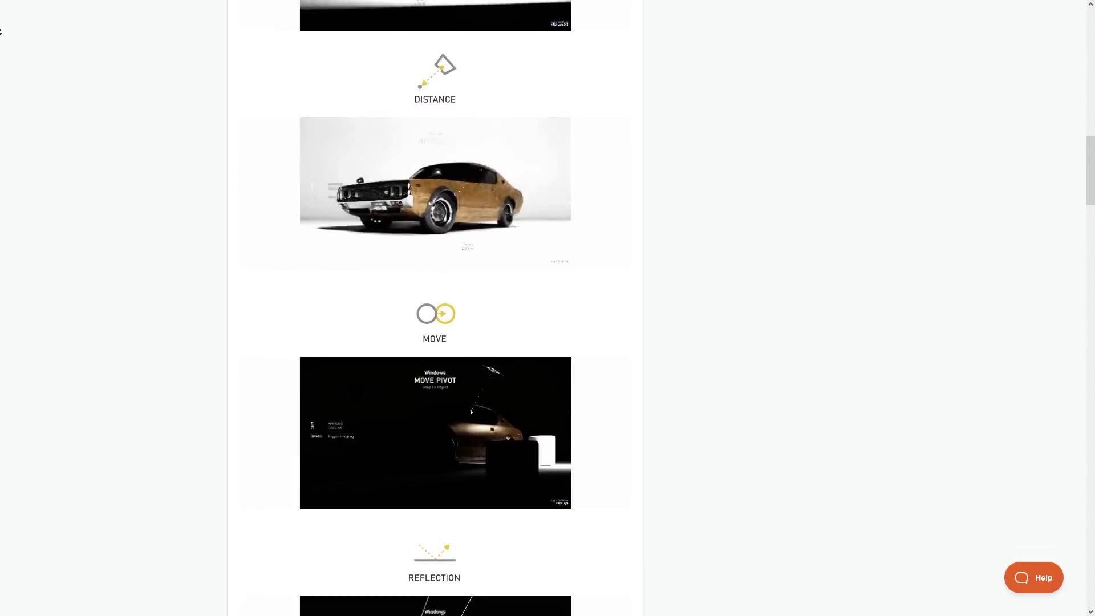
pyautogui.scroll(-8, 1, 31)
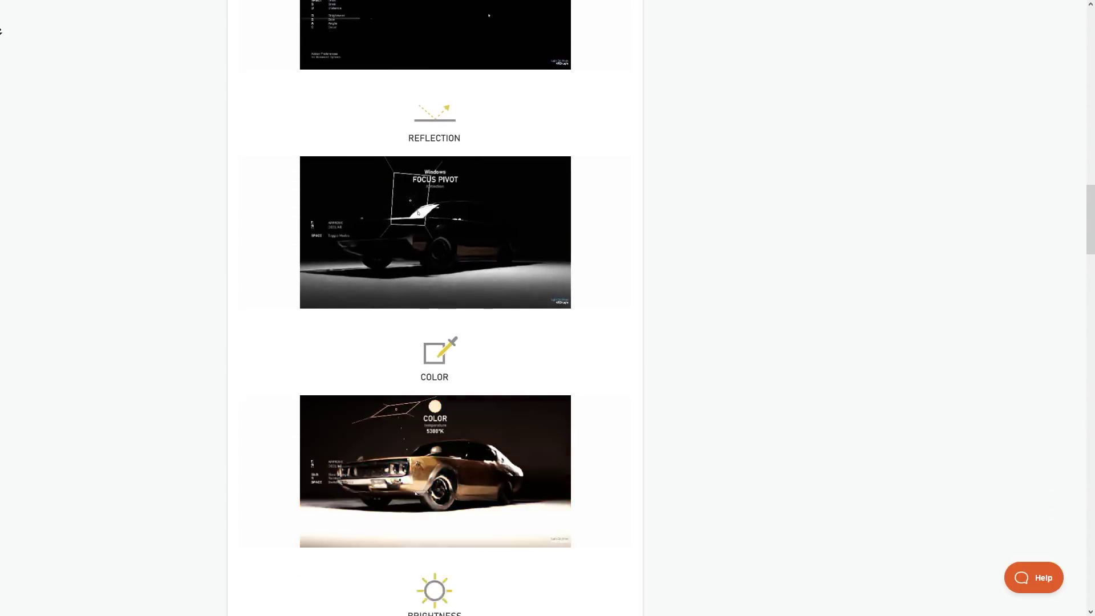
pyautogui.scroll(-6, 1, 30)
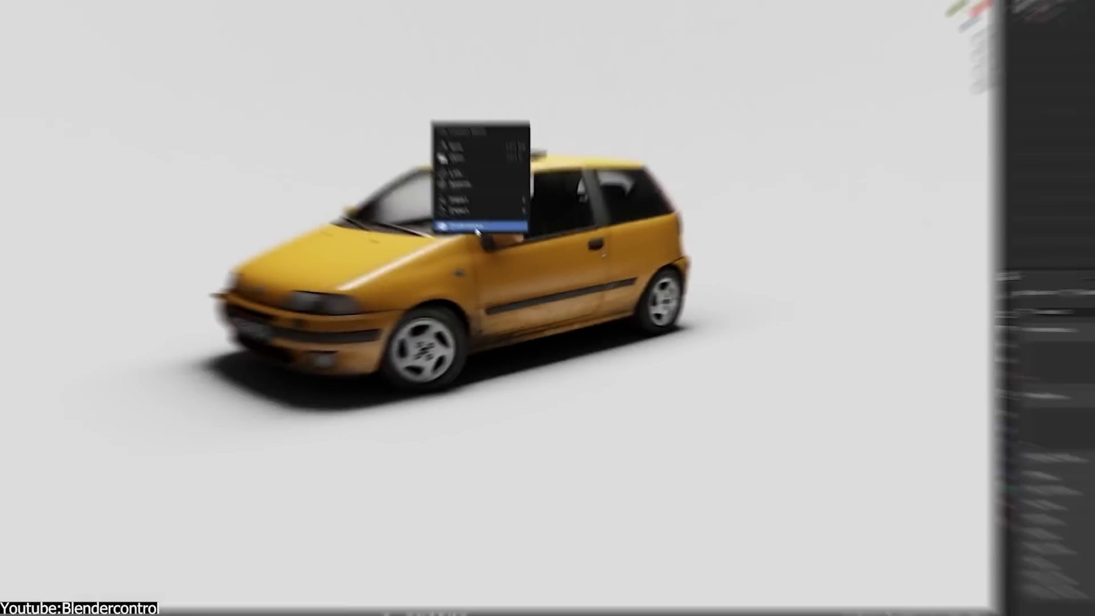
# - Install the LightControl.py add-on in Preferences, expand it, and view its light statistics
pyautogui.click(475, 226)
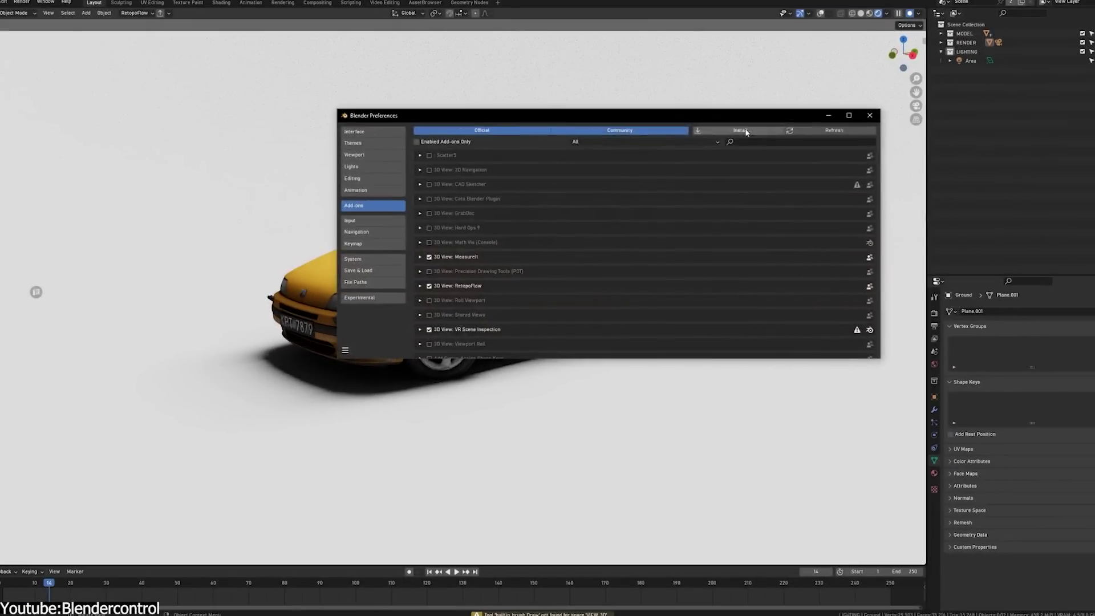
pyautogui.click(744, 130)
pyautogui.click(456, 156)
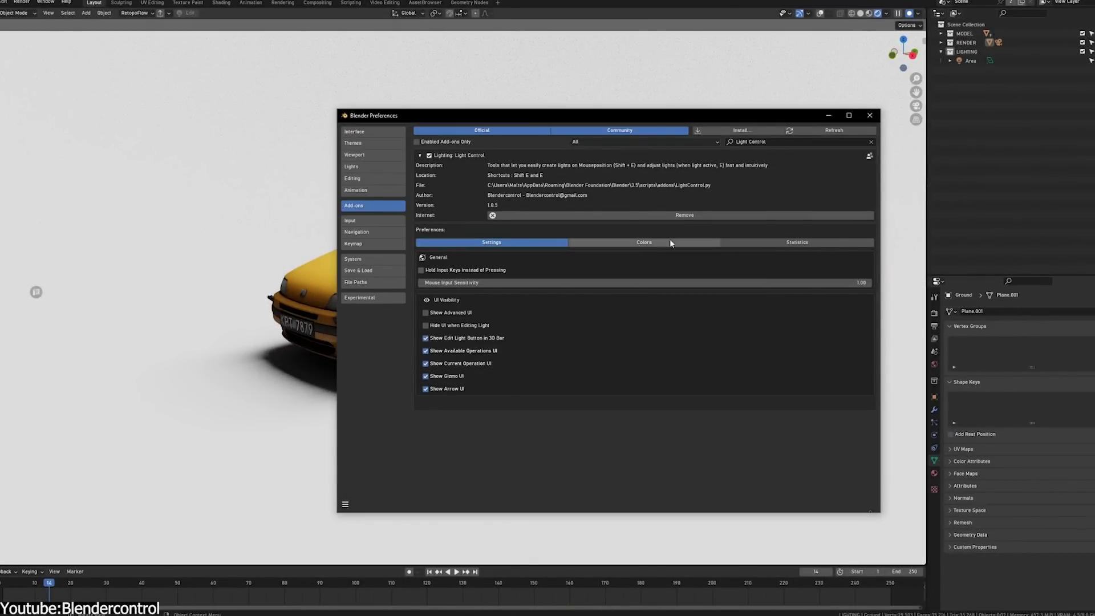
pyautogui.click(774, 243)
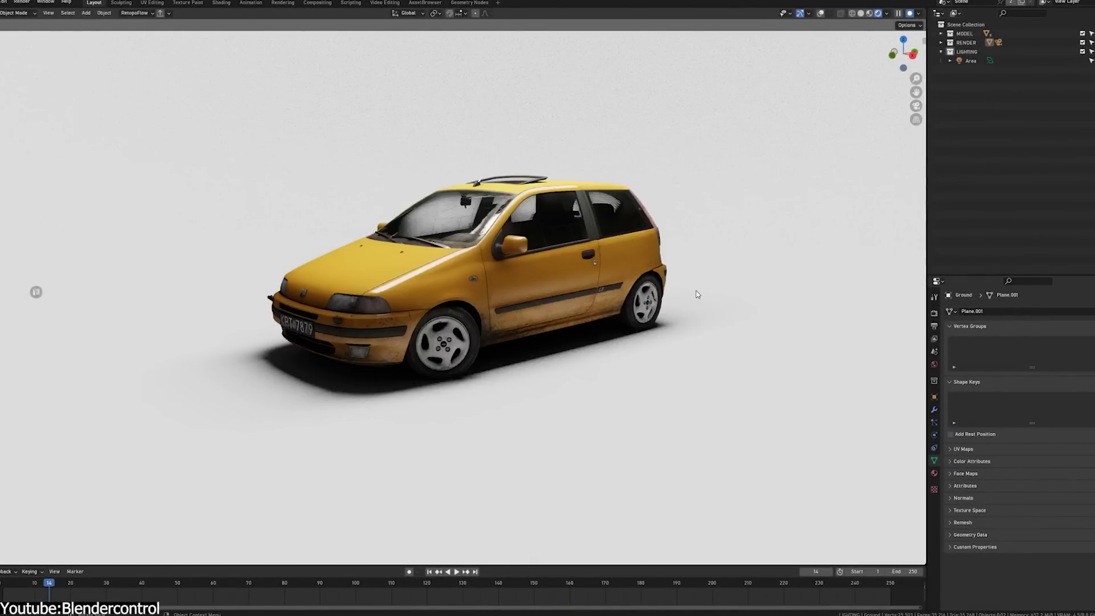
# - In Light Edit Mode, orbit the area light beside the car, move its pivot, and aim it at a reflection
pyautogui.press('e')
pyautogui.click(726, 403)
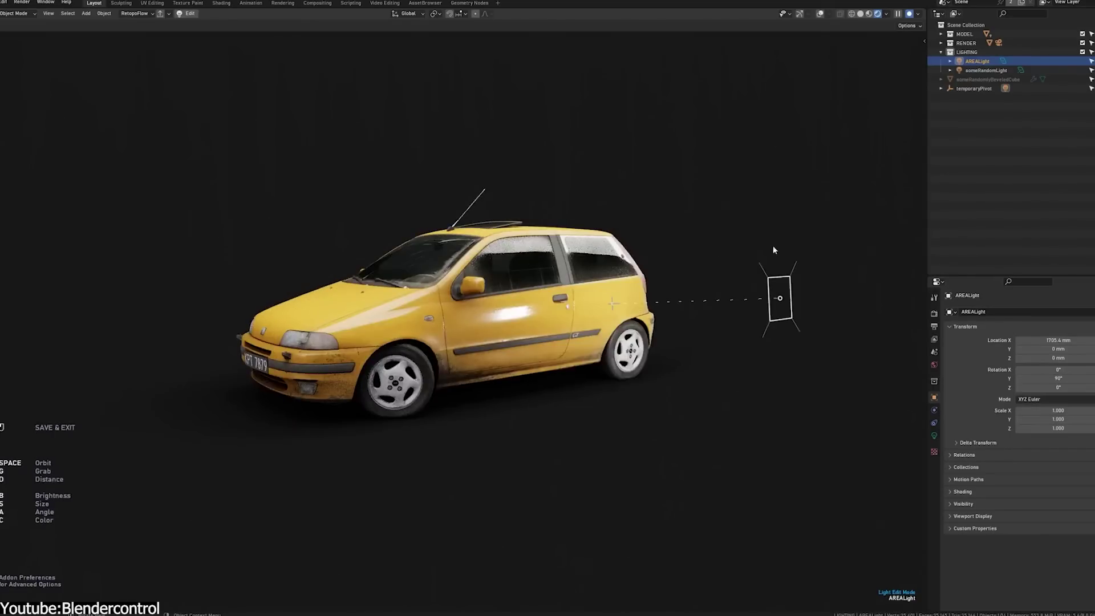
pyautogui.press('p')
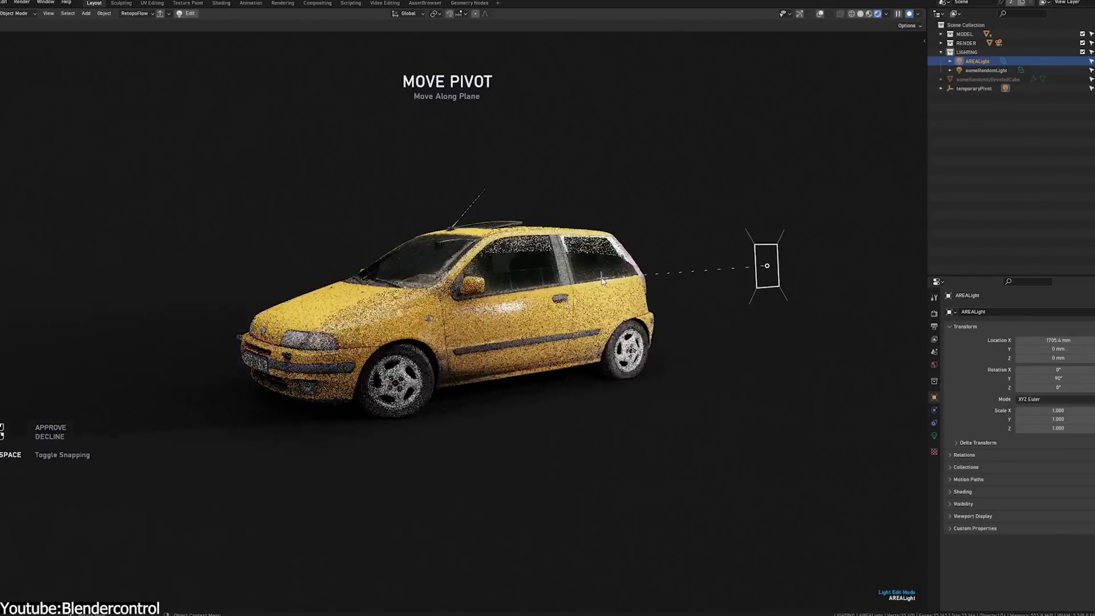
pyautogui.click(607, 294)
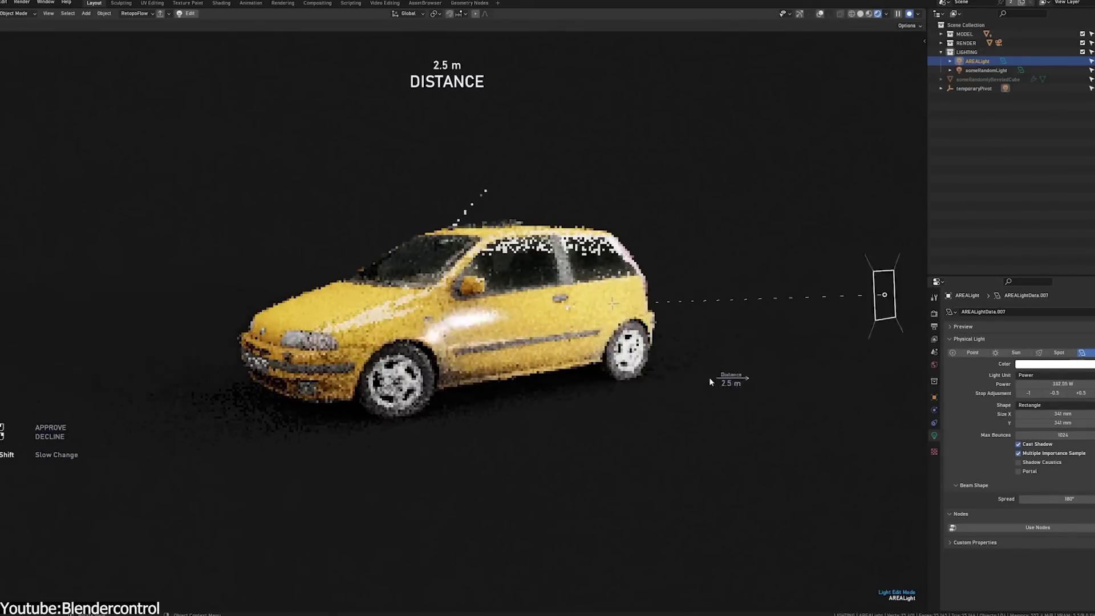
pyautogui.rightClick(193, 369)
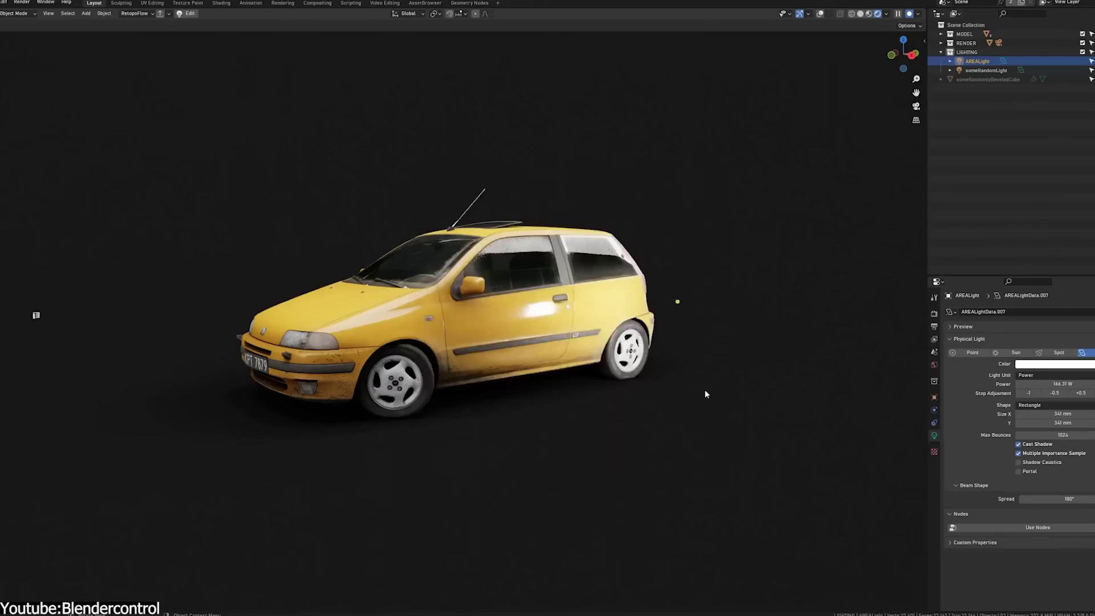
pyautogui.press('f')
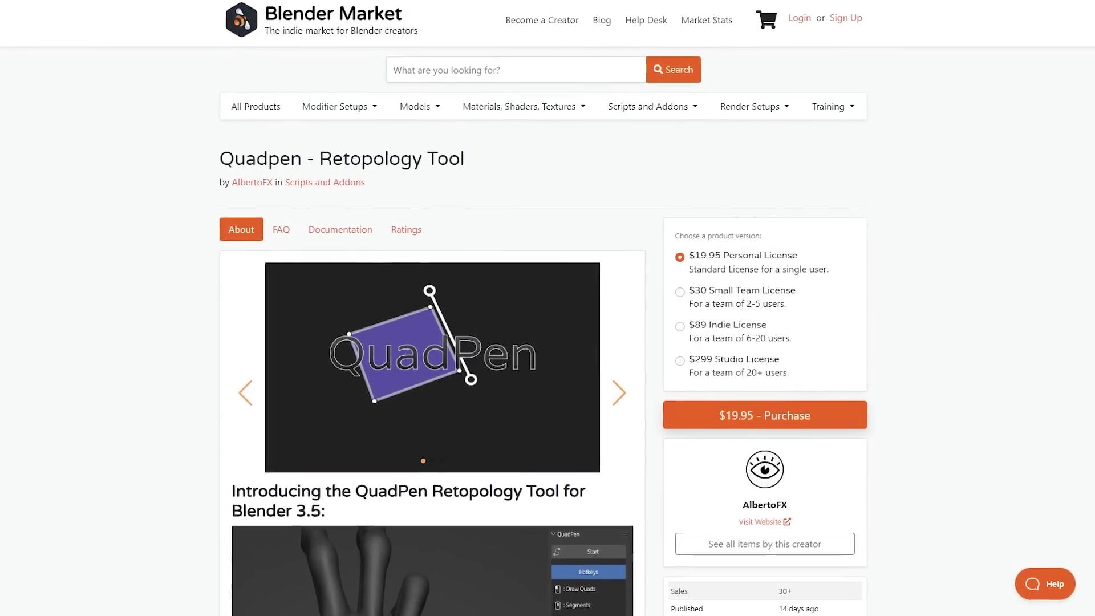
# - Scroll the Quadpen Retopology Tool page past the demo video to its description
pyautogui.scroll(-2, 548, 308)
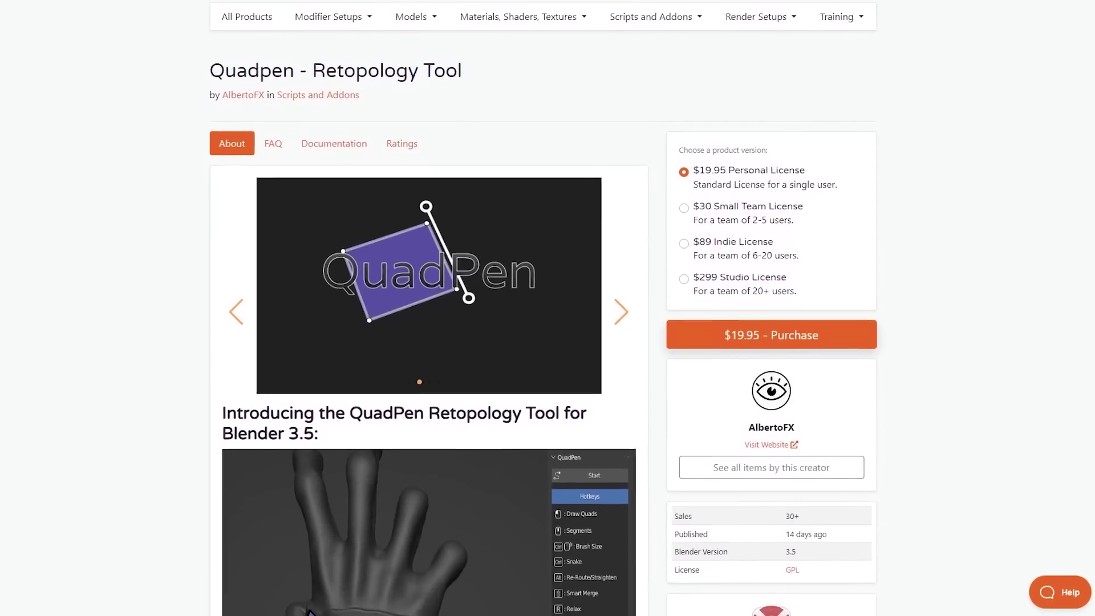
pyautogui.scroll(-2, 547, 308)
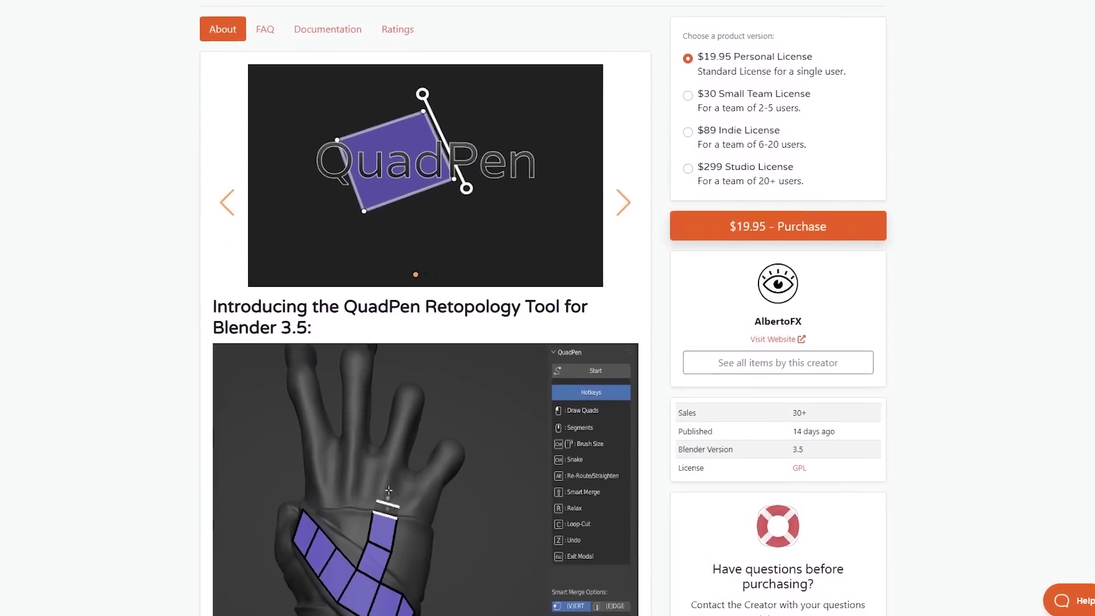
pyautogui.scroll(-2, 548, 308)
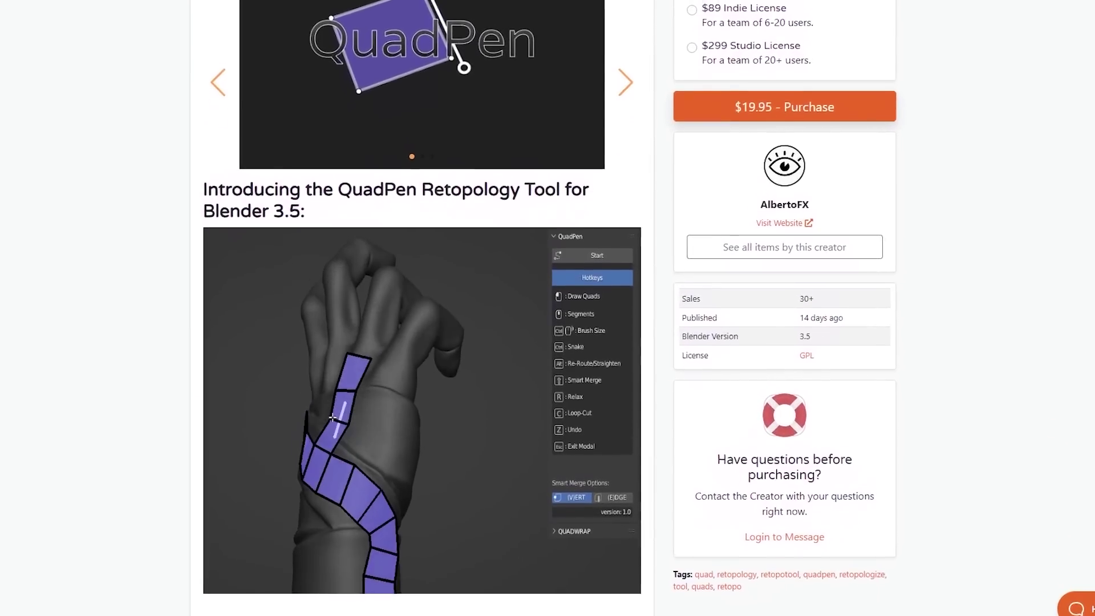
pyautogui.scroll(-2, 547, 308)
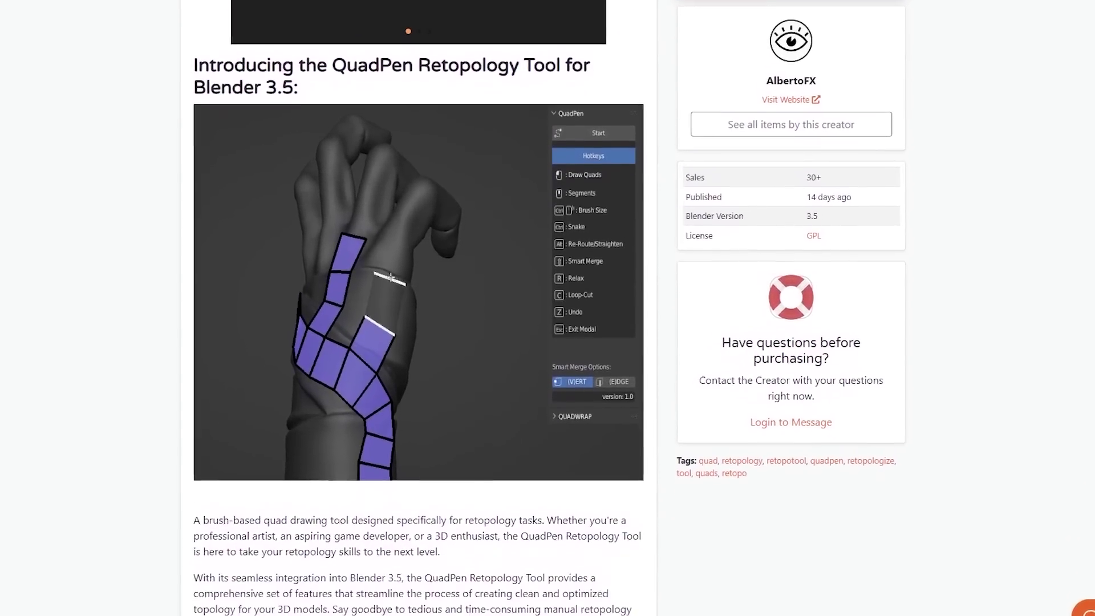
pyautogui.scroll(-1, 547, 308)
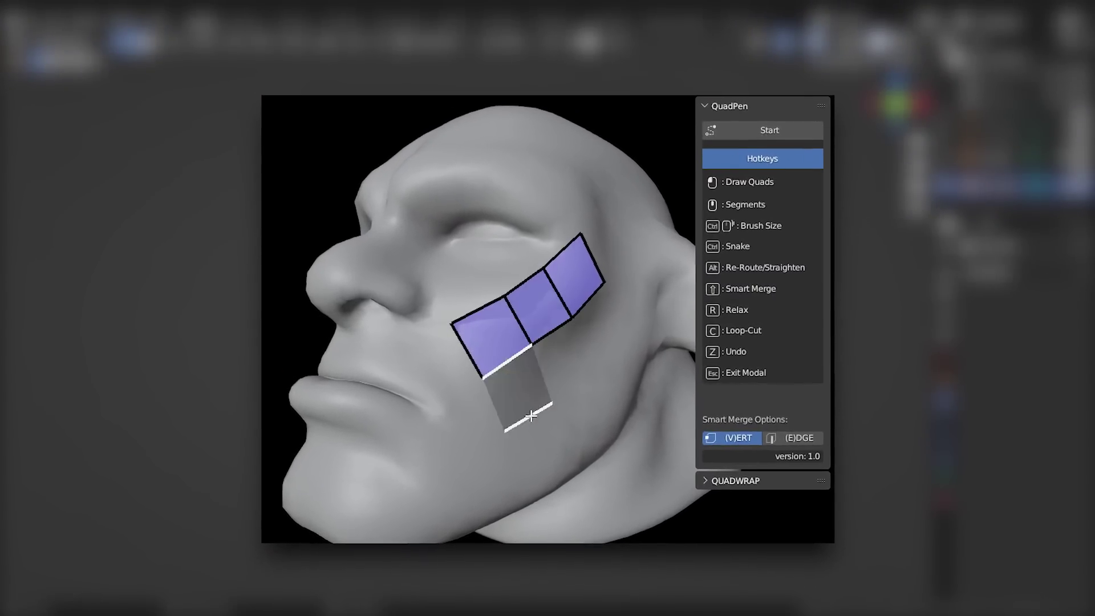
# - Draw another quad down the creature's cheek, orbit the head, and switch to Edit Mode
pyautogui.moveTo(575, 394); pyautogui.dragTo(631, 358)
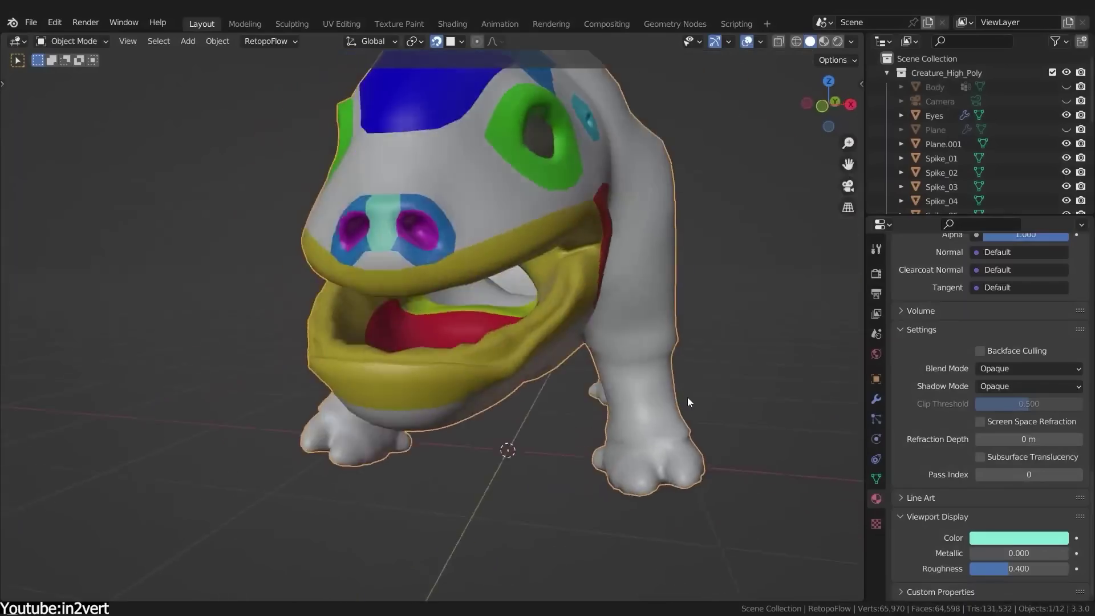
pyautogui.moveTo(687, 397); pyautogui.dragTo(542, 331, button='middle')
pyautogui.press('Tab')
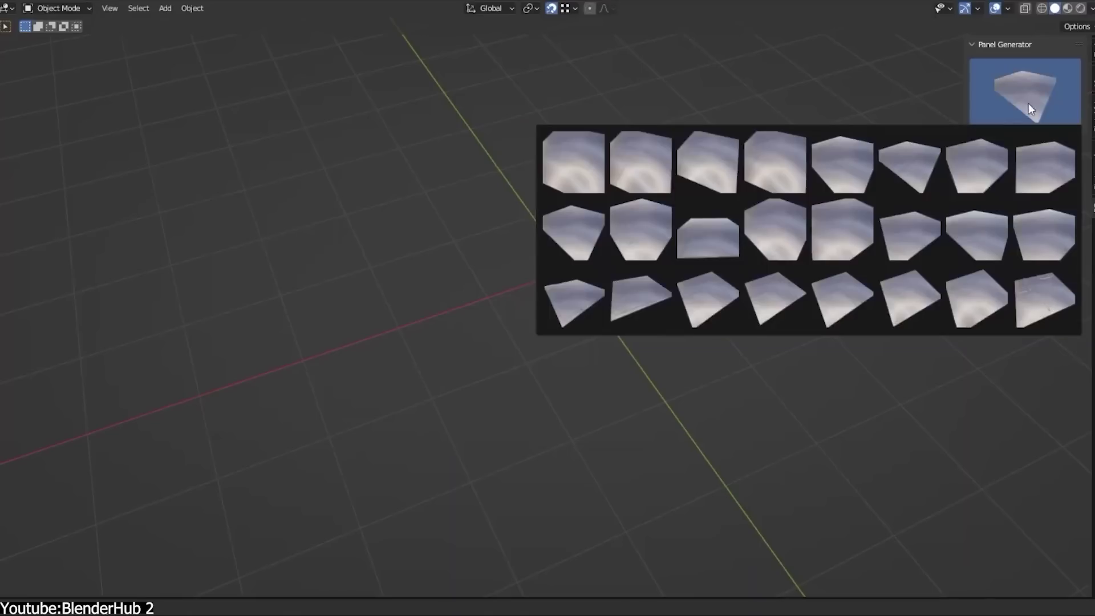
# - Add a plane, extrude paneled sections, and adjust the Panel Generator F1 and R1 values
pyautogui.hotkey('shift', 'a')
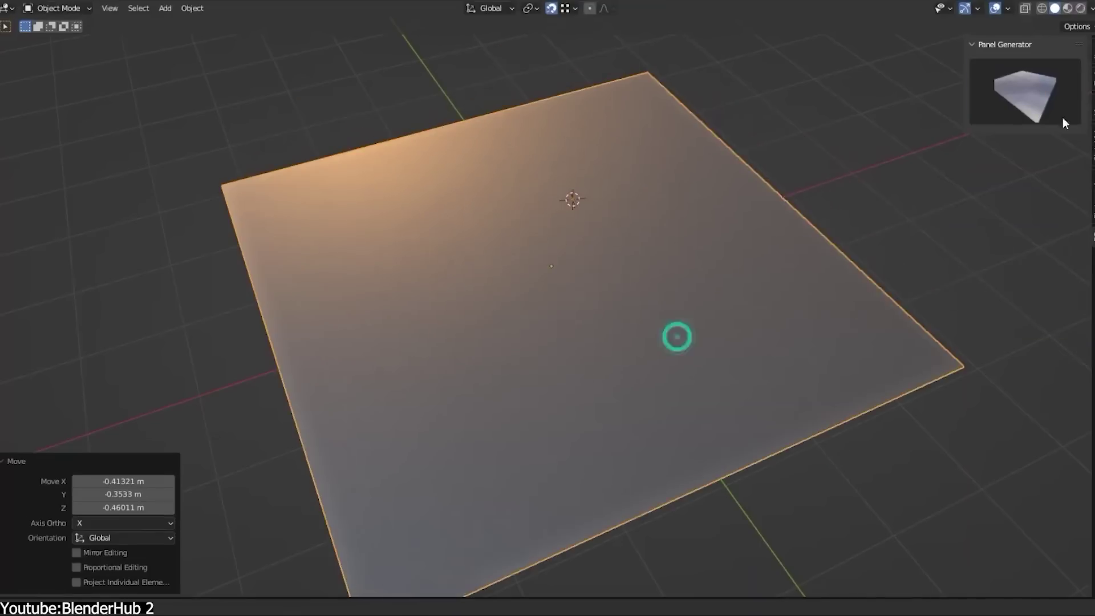
pyautogui.click(1063, 117)
pyautogui.moveTo(1026, 165); pyautogui.dragTo(1004, 151)
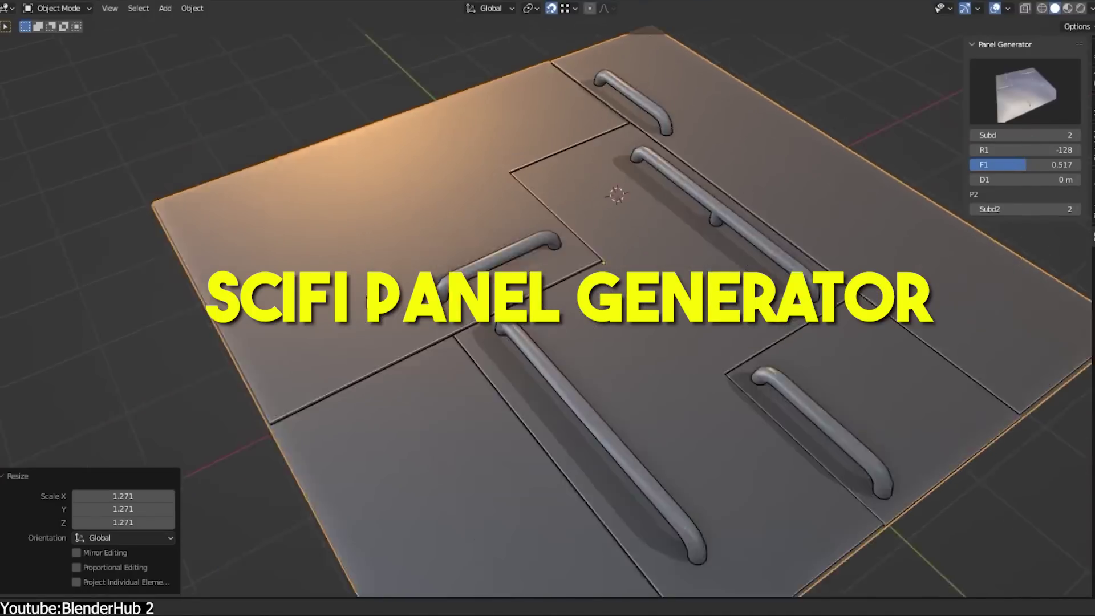
pyautogui.click(272, 229)
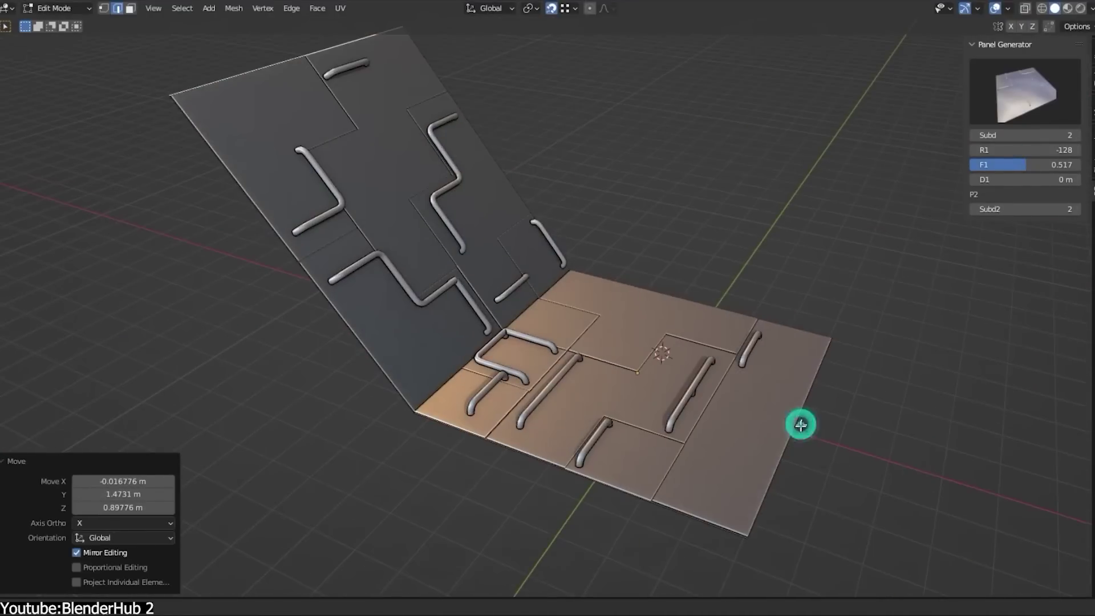
pyautogui.press('e')
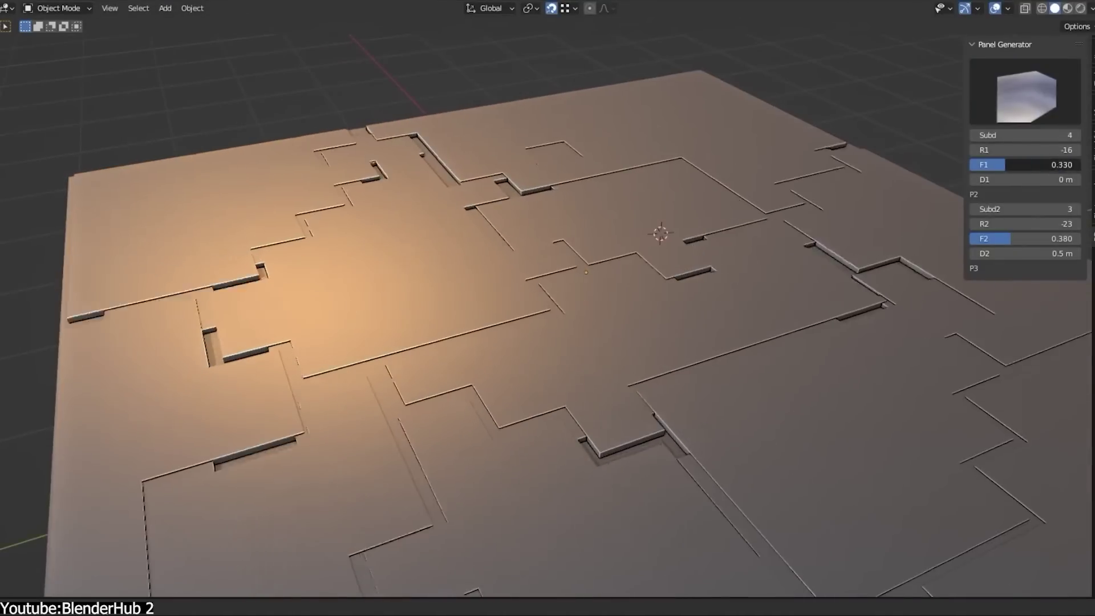
pyautogui.moveTo(1004, 150); pyautogui.dragTo(1010, 151)
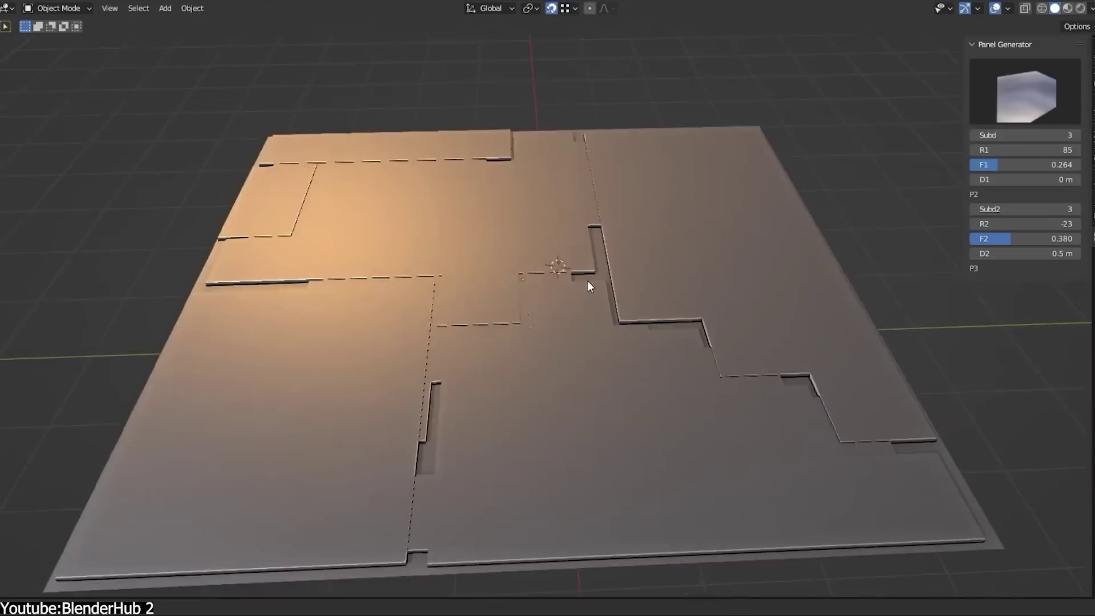
pyautogui.moveTo(1003, 165); pyautogui.dragTo(1027, 165)
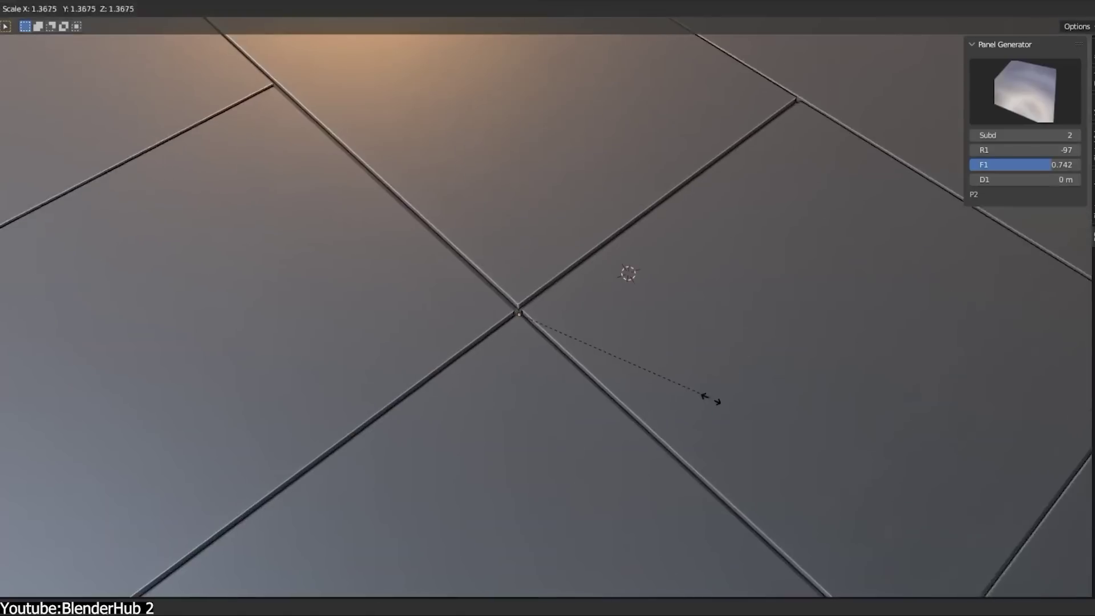
# - Scale the panel plane, raise subdivisions, extrude a wall section upward, and lower F1 to 0.426
pyautogui.click(709, 396)
pyautogui.click(1076, 135)
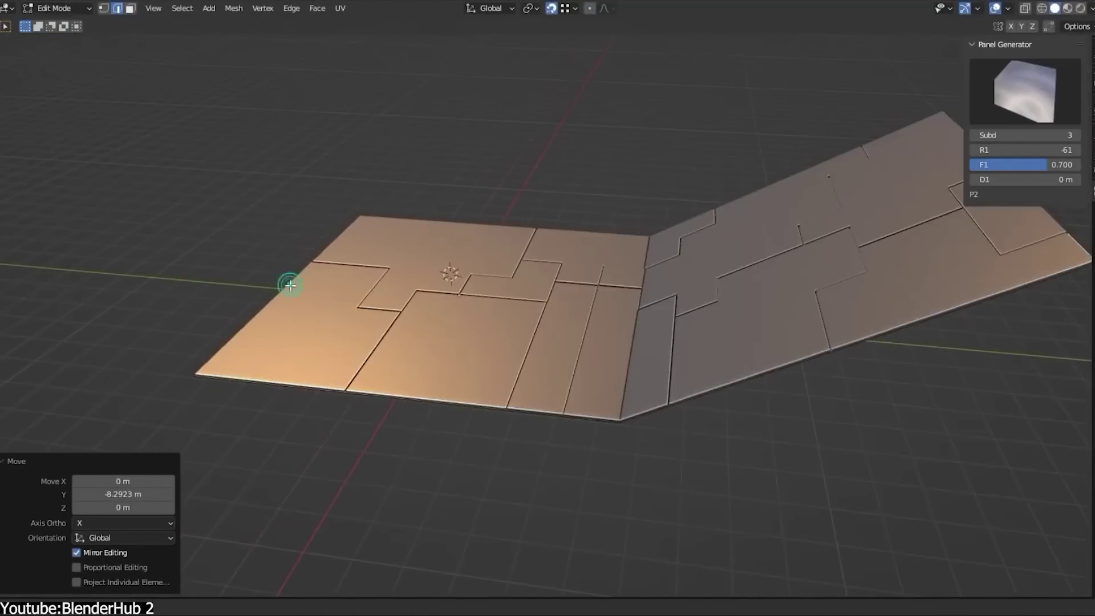
pyautogui.press('g')
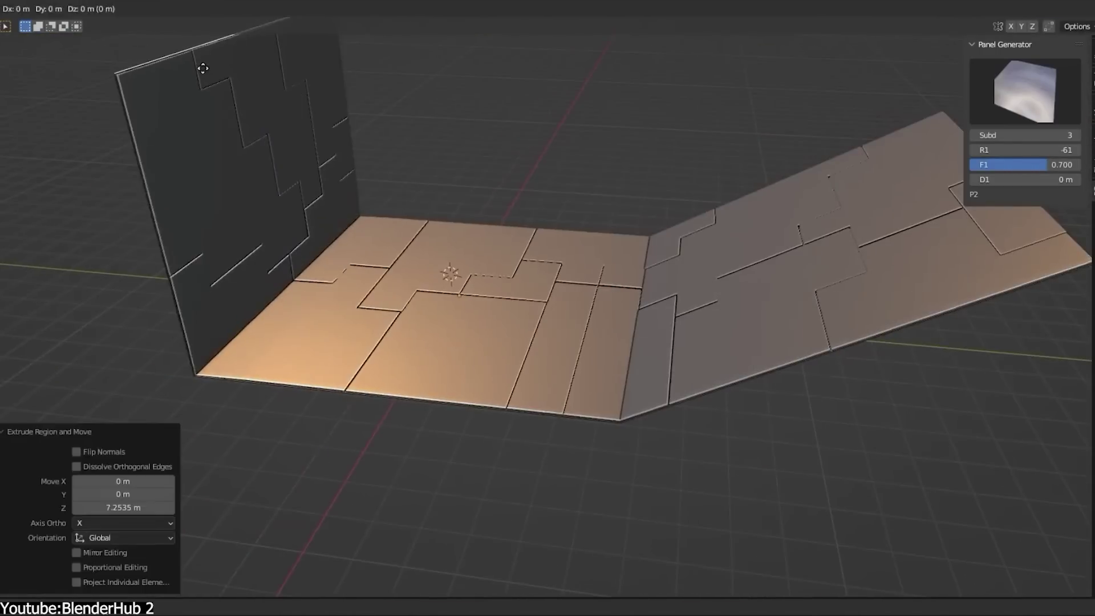
pyautogui.moveTo(202, 68); pyautogui.dragTo(912, 453, button='middle')
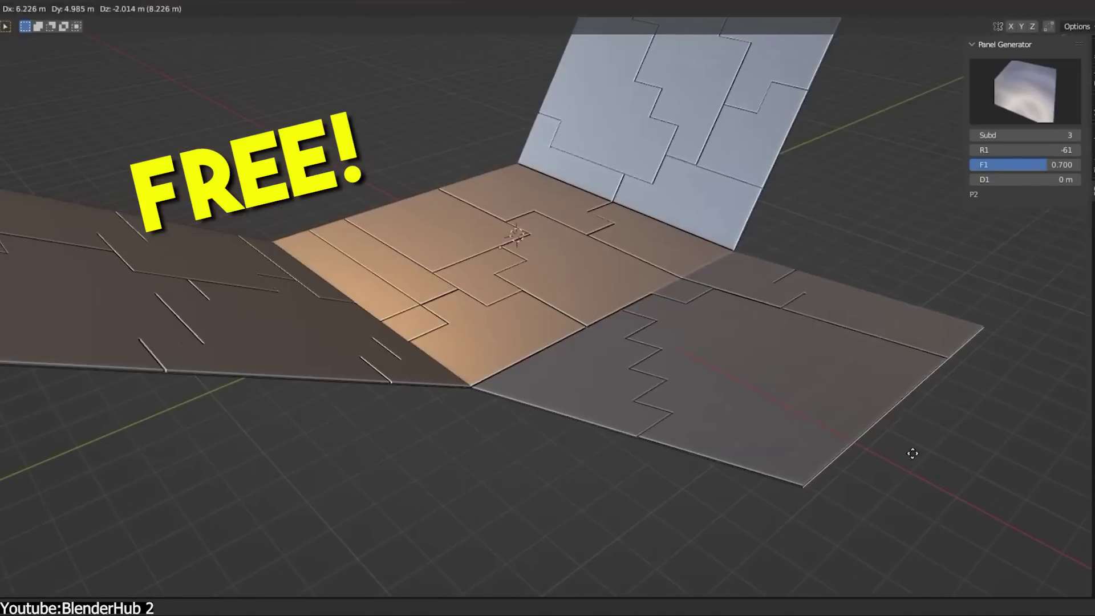
pyautogui.click(849, 457)
pyautogui.moveTo(1029, 165)
pyautogui.mouseDown()
pyautogui.moveTo(1006, 165)
pyautogui.moveTo(1021, 150)
pyautogui.mouseUp()
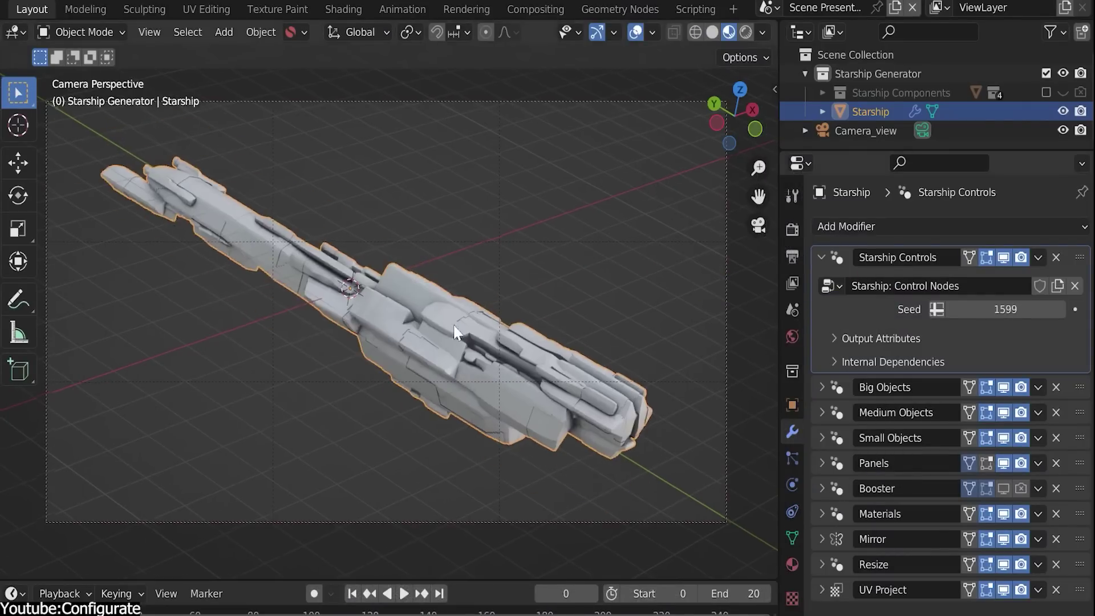
# - Show the glowing booster and step the Starship Controls seed up to generate new ships
pyautogui.click(1003, 488)
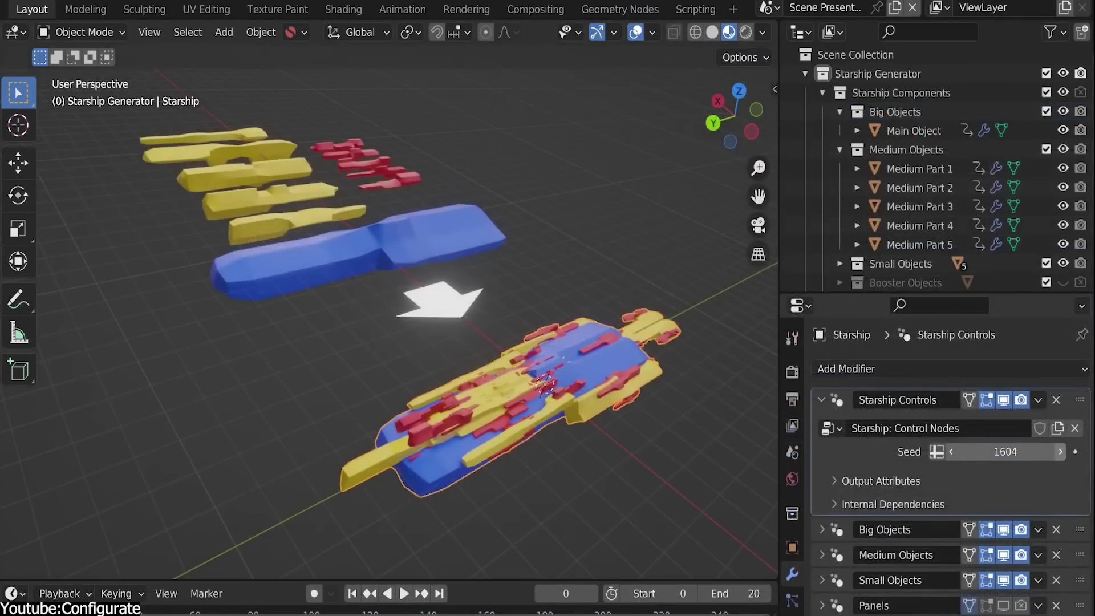
pyautogui.click(1060, 452)
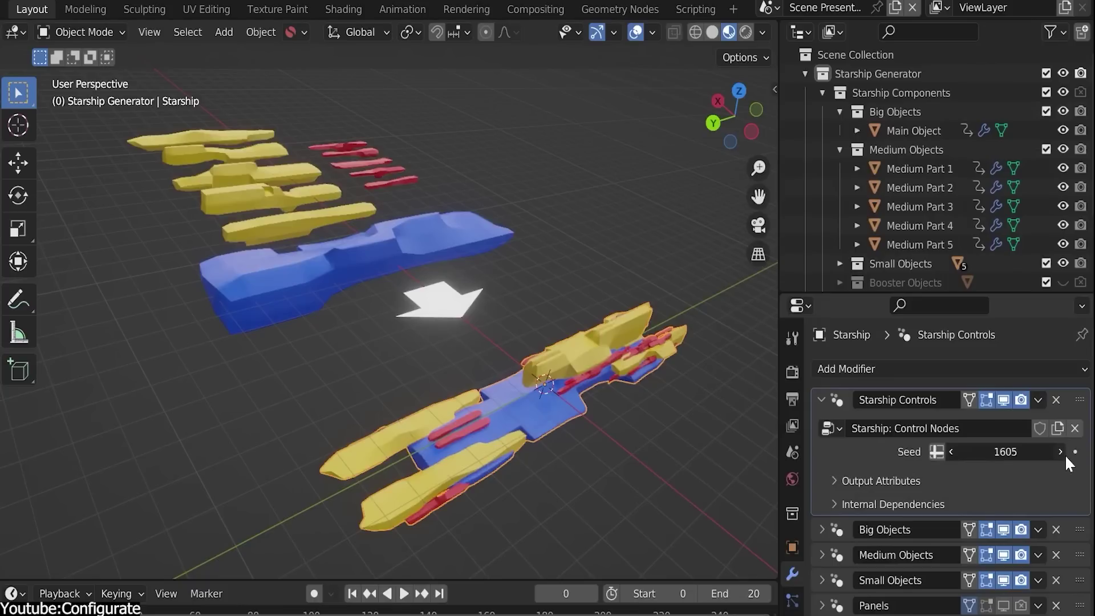
pyautogui.click(1064, 453)
pyautogui.click(1064, 453)
pyautogui.click(1064, 452)
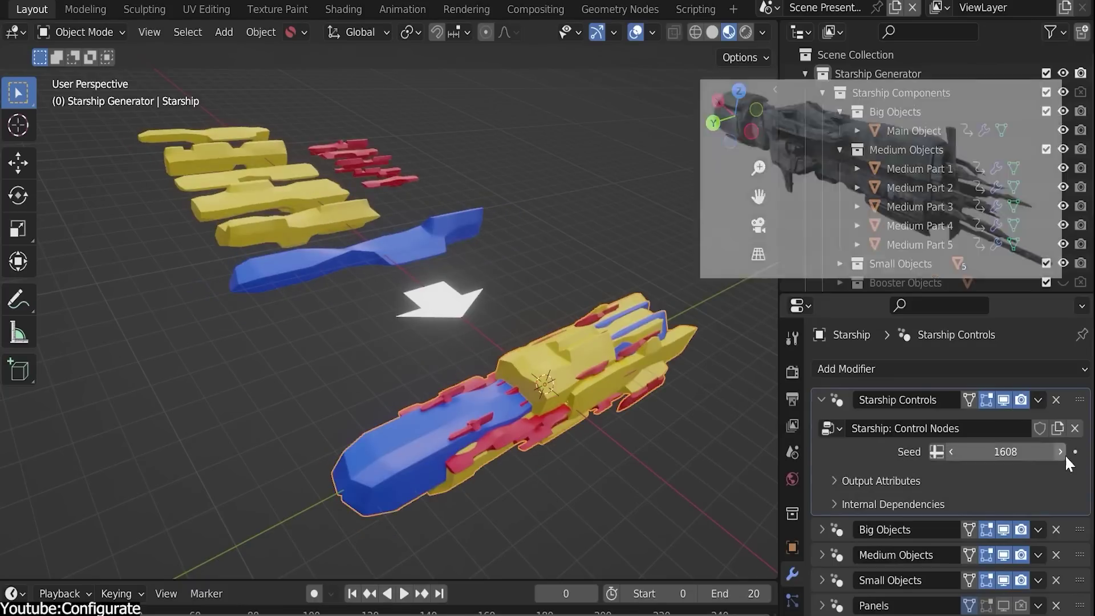
pyautogui.click(1061, 452)
pyautogui.click(1061, 451)
pyautogui.click(1060, 451)
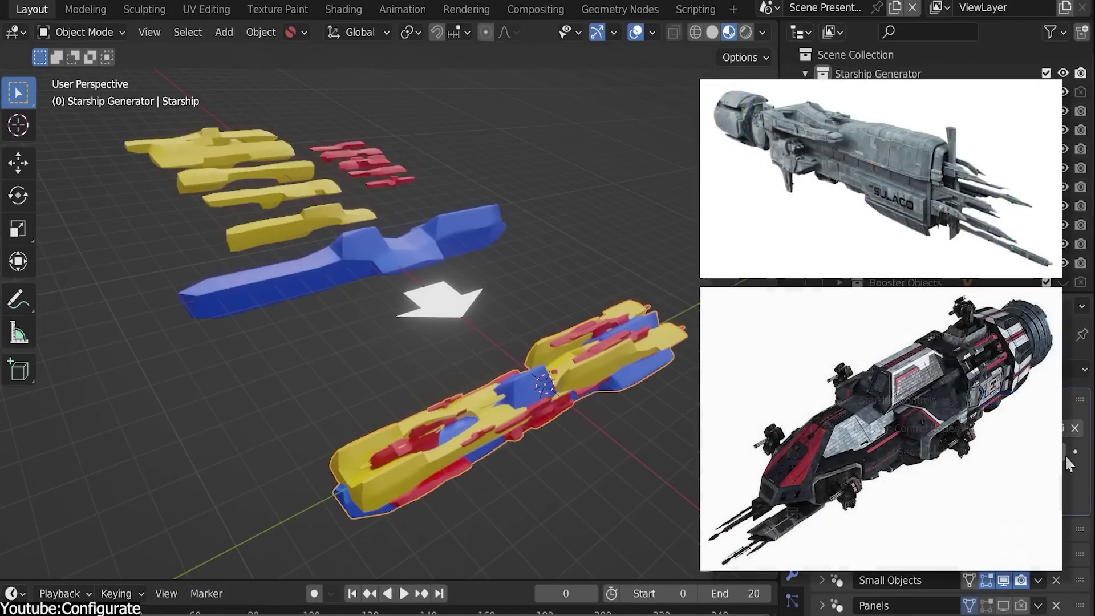
pyautogui.click(1066, 454)
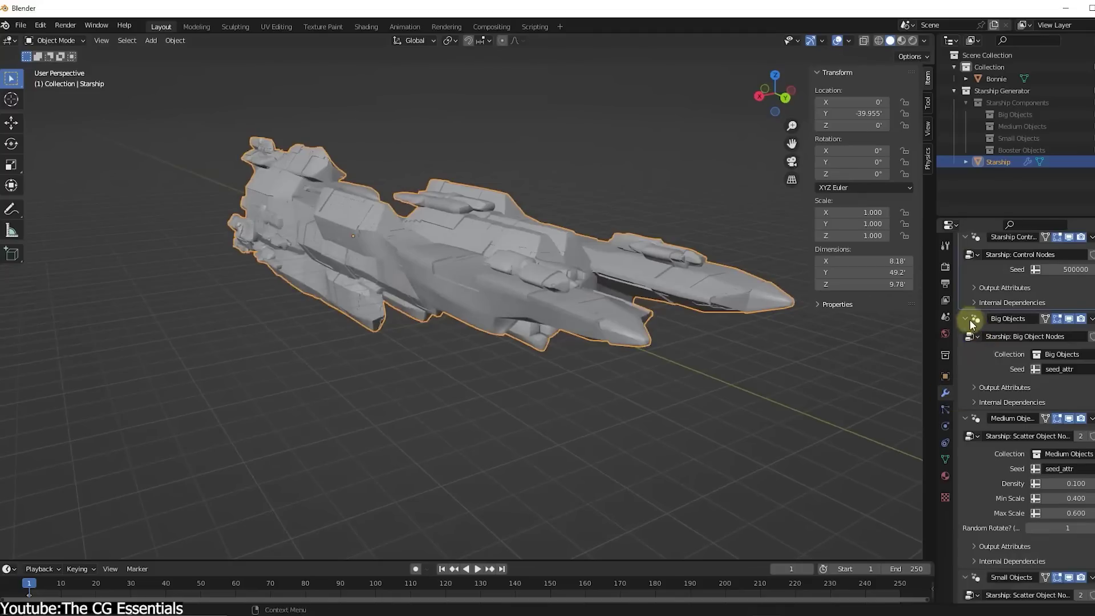
# - Re-include the Starship Components collection, orbit the ship diagonally, and hide its panel details
pyautogui.scroll(-1, 982, 375)
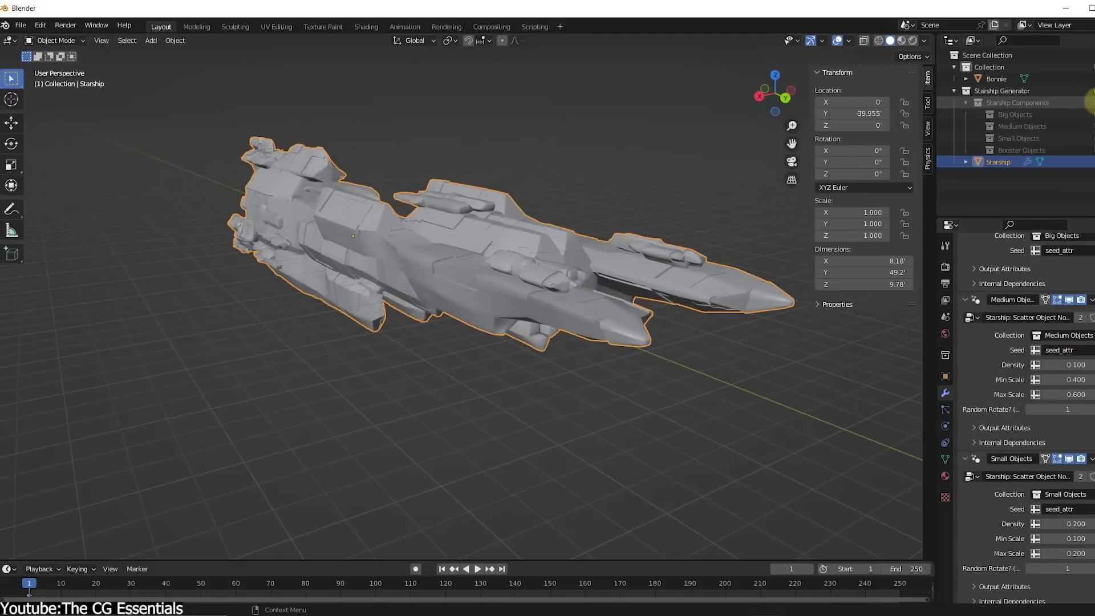
pyautogui.click(1089, 104)
pyautogui.scroll(-5, 481, 235)
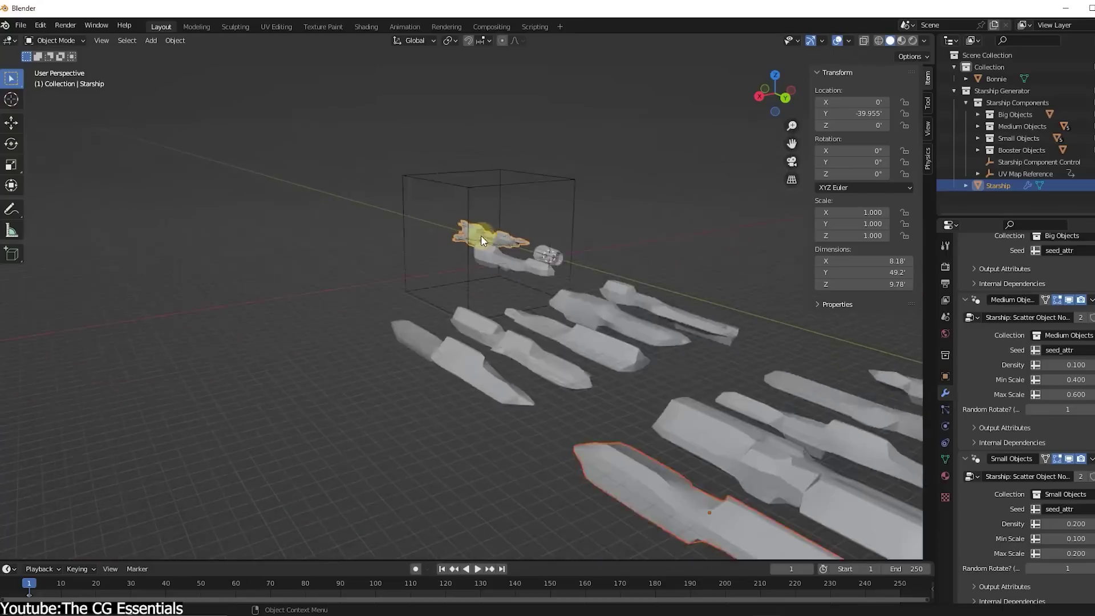
pyautogui.scroll(2, 632, 283)
pyautogui.scroll(5, 391, 166)
pyautogui.scroll(-2, 391, 166)
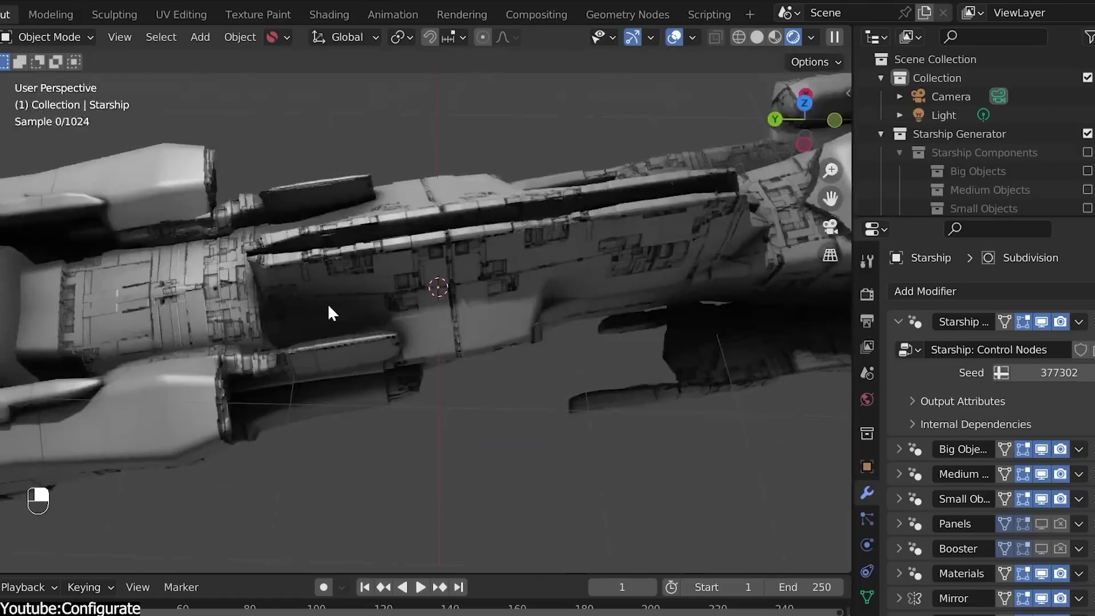
pyautogui.scroll(-6, 330, 310)
pyautogui.moveTo(256, 391); pyautogui.dragTo(564, 392, button='middle')
pyautogui.moveTo(530, 423); pyautogui.dragTo(473, 402, button='middle')
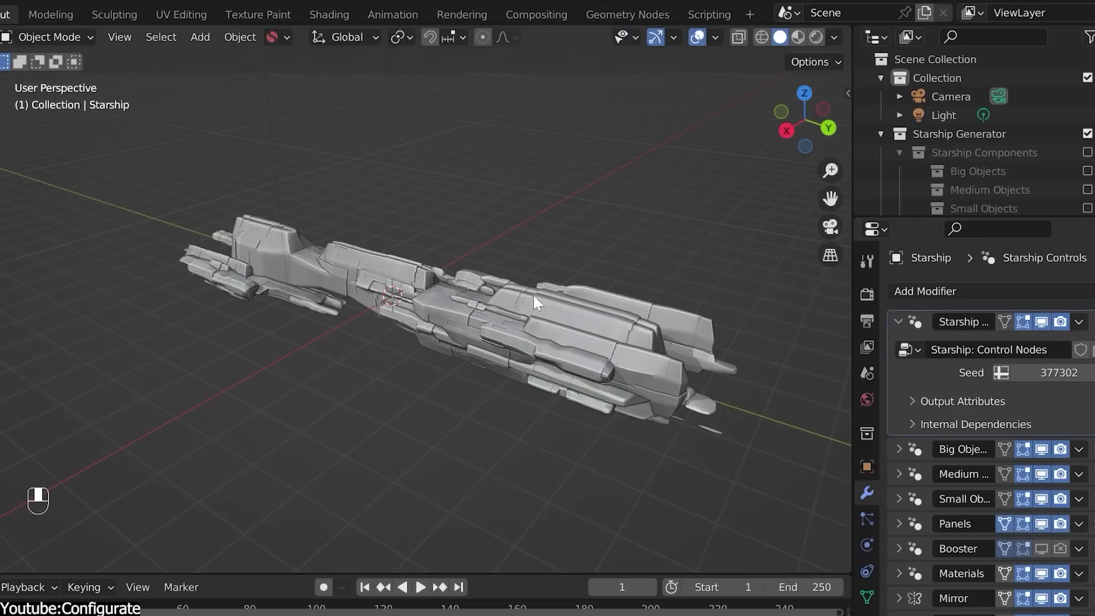
pyautogui.click(1042, 523)
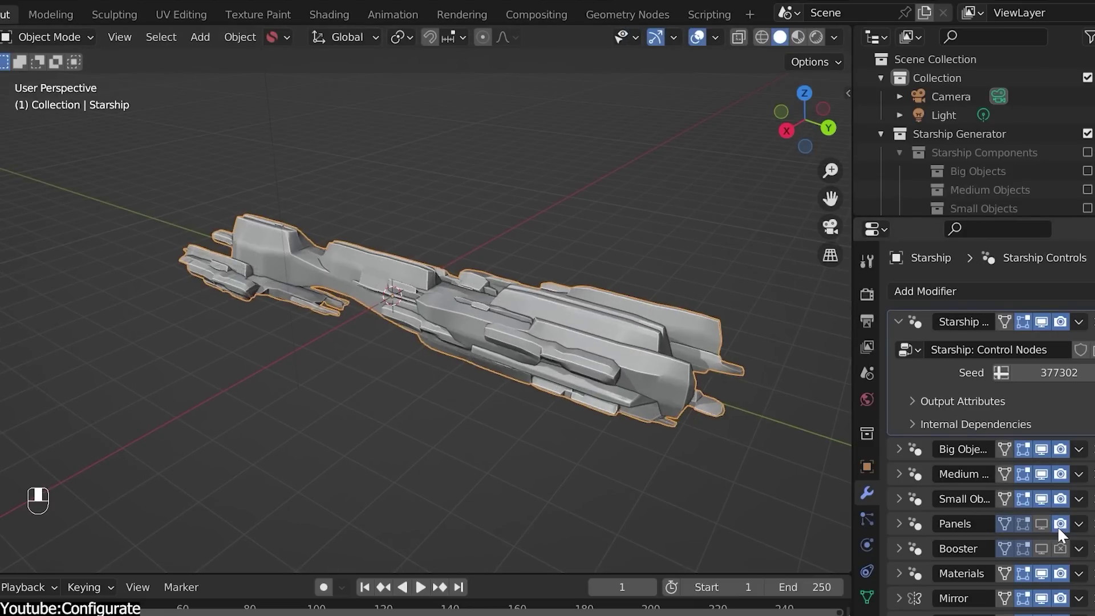
# - Set the render engine to Cycles with the Experimental feature set on the GPU
pyautogui.click(867, 289)
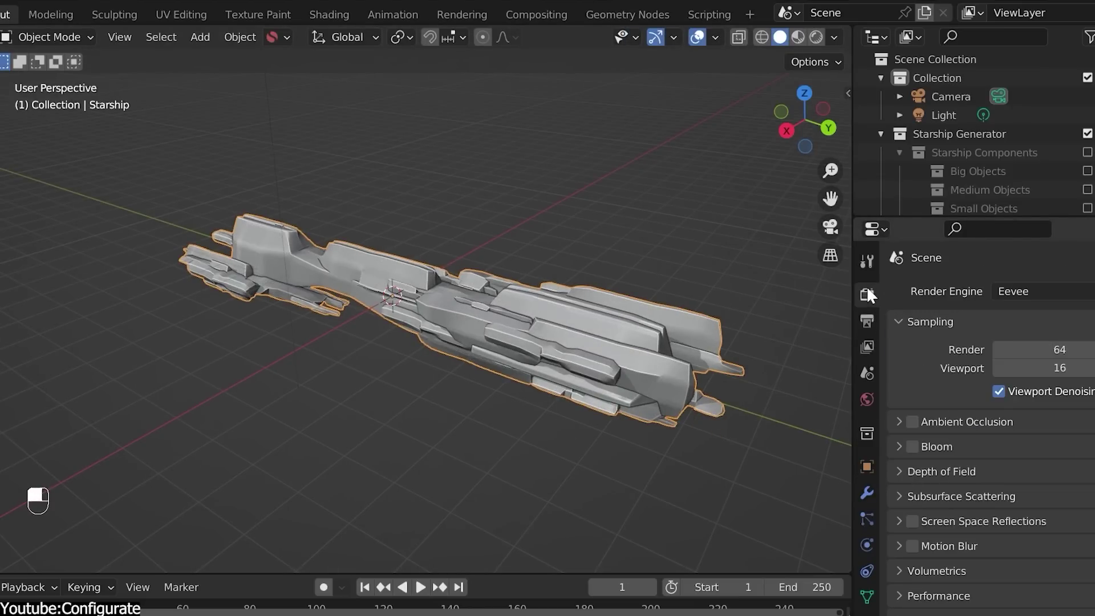
pyautogui.click(1042, 290)
pyautogui.click(1038, 354)
pyautogui.click(1027, 314)
pyautogui.click(1028, 357)
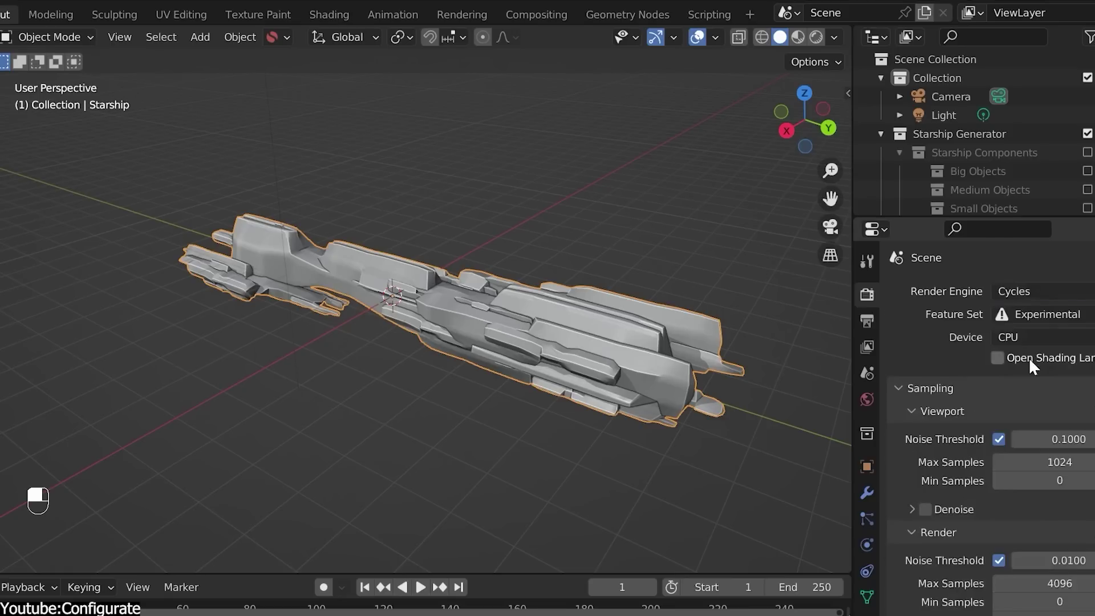
pyautogui.click(1027, 337)
pyautogui.click(1023, 378)
# - Add a Subdivision Surface modifier to the ship and switch to the Shading workspace
pyautogui.click(867, 491)
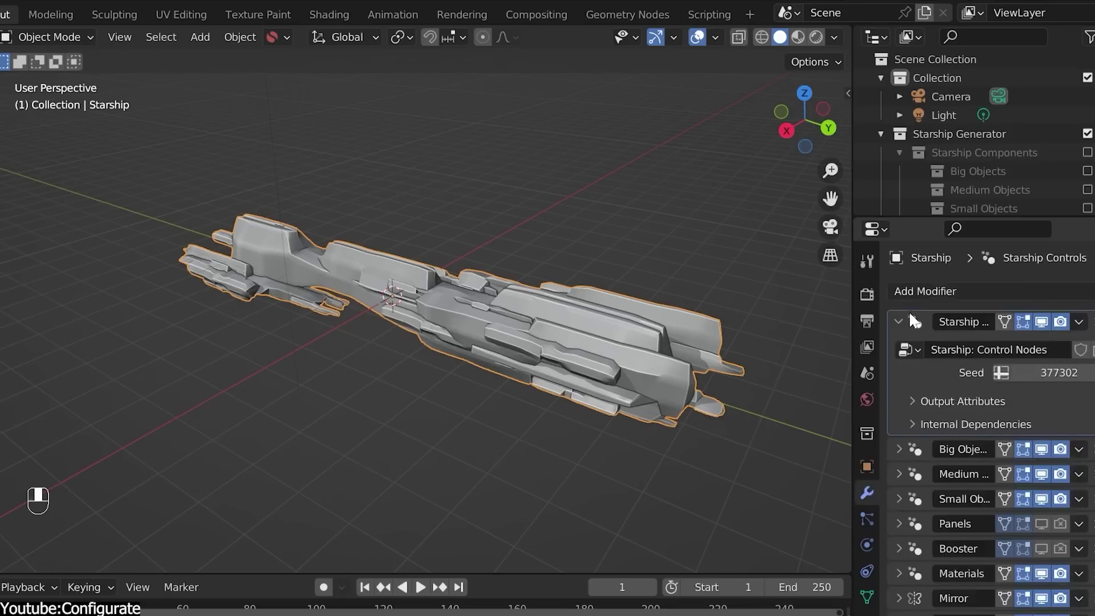
pyautogui.click(918, 289)
pyautogui.scroll(-4, 778, 532)
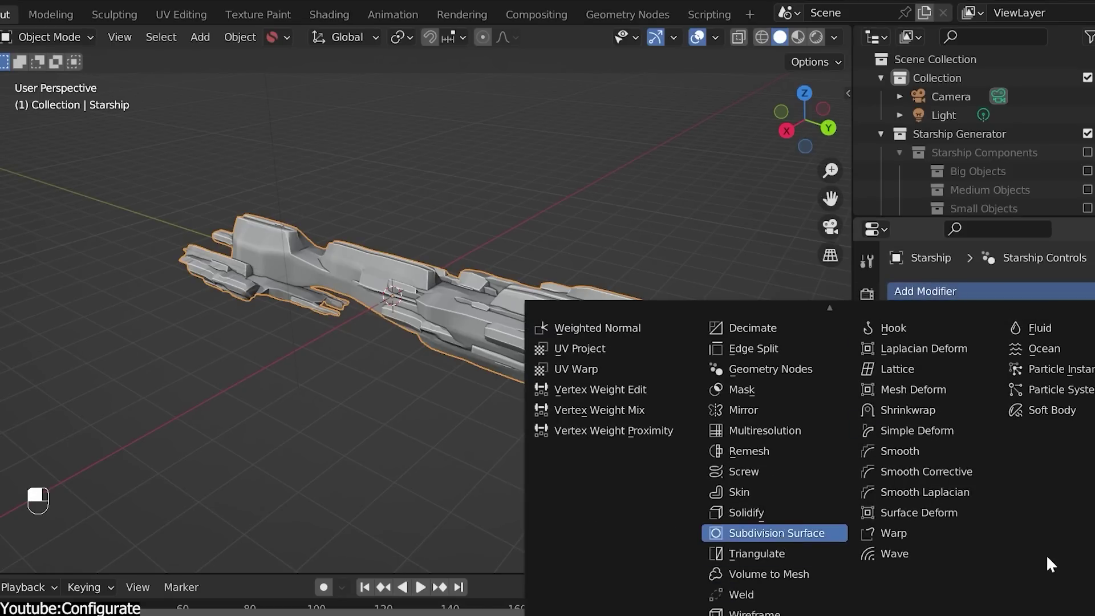
pyautogui.click(774, 532)
pyautogui.click(329, 14)
# - Unmute the Displacement node, preview in Rendered shading, and raise the Starship seed to 377306
pyautogui.scroll(4, 572, 465)
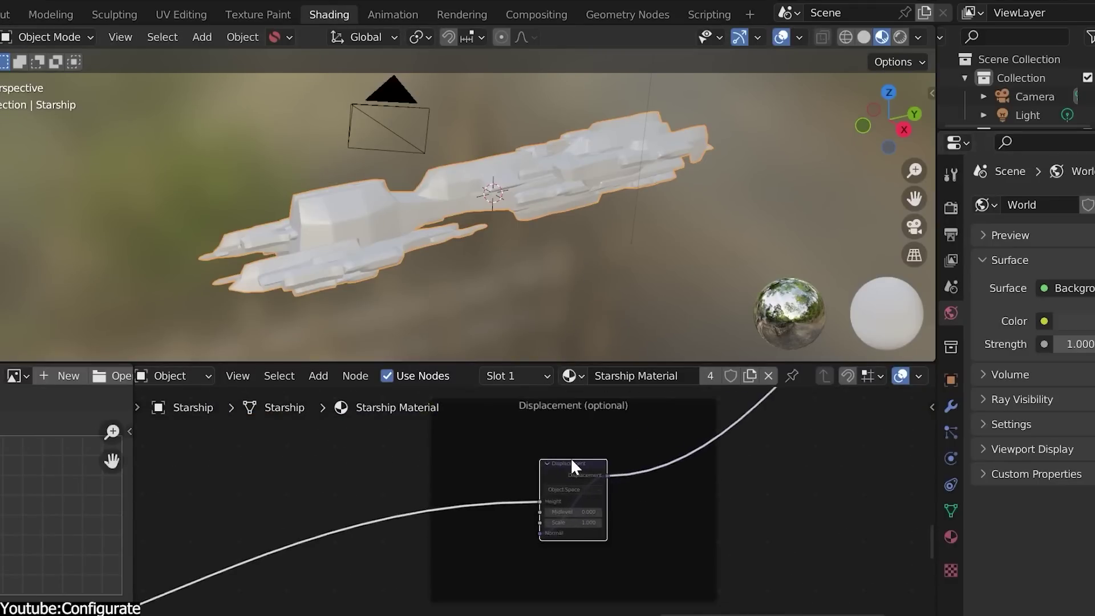
pyautogui.press('m')
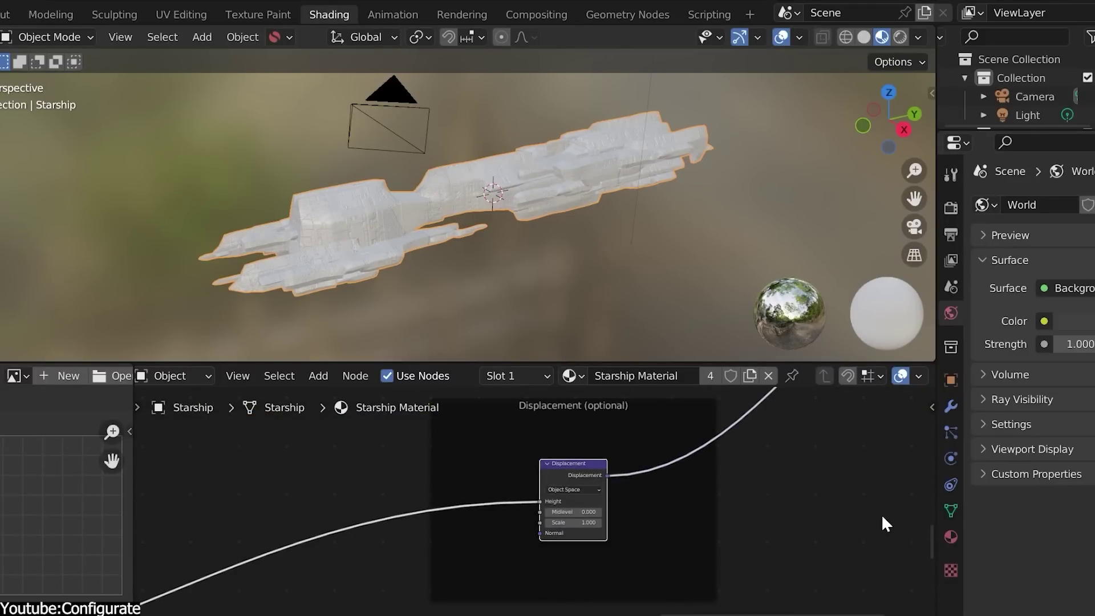
pyautogui.click(897, 37)
pyautogui.moveTo(937, 288); pyautogui.dragTo(775, 291)
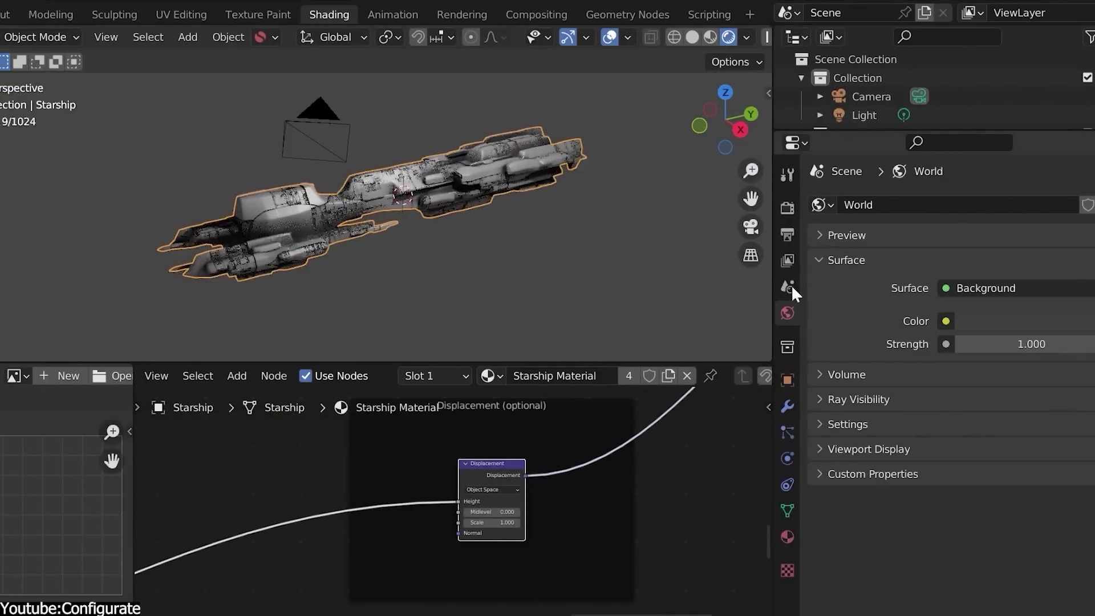
pyautogui.click(787, 406)
pyautogui.click(818, 235)
pyautogui.moveTo(1035, 287); pyautogui.dragTo(1052, 287)
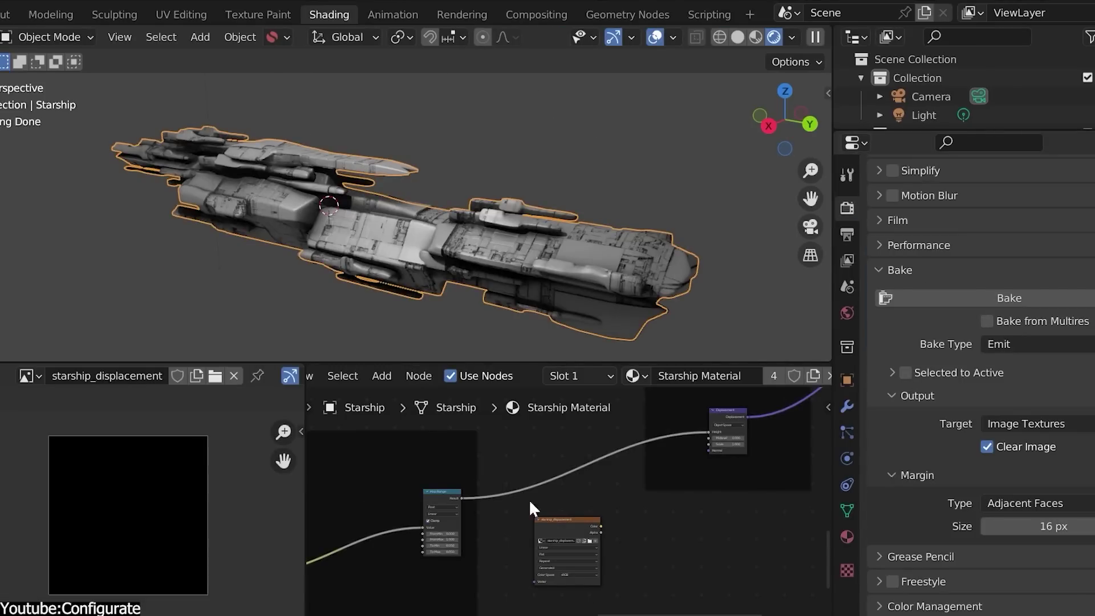
# - Preview the Map Range node output on the ship and bake the displacement texture
pyautogui.keyDown('shift'); pyautogui.click(436, 493); pyautogui.keyUp('shift')
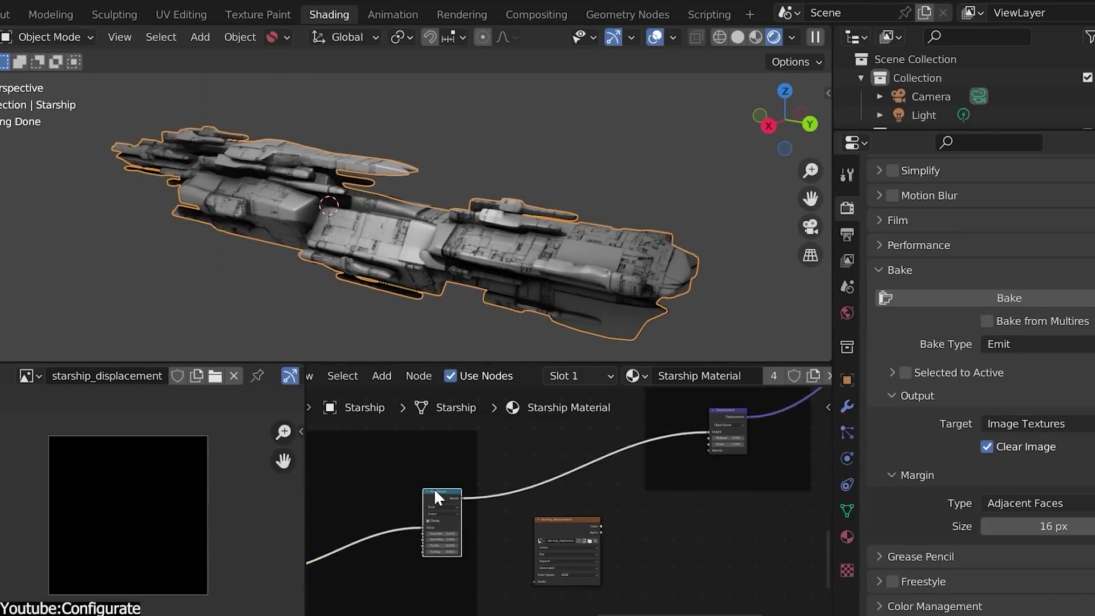
pyautogui.keyDown('ctrl'); pyautogui.keyDown('shift'); pyautogui.click(436, 490); pyautogui.keyUp('shift'); pyautogui.keyUp('ctrl')
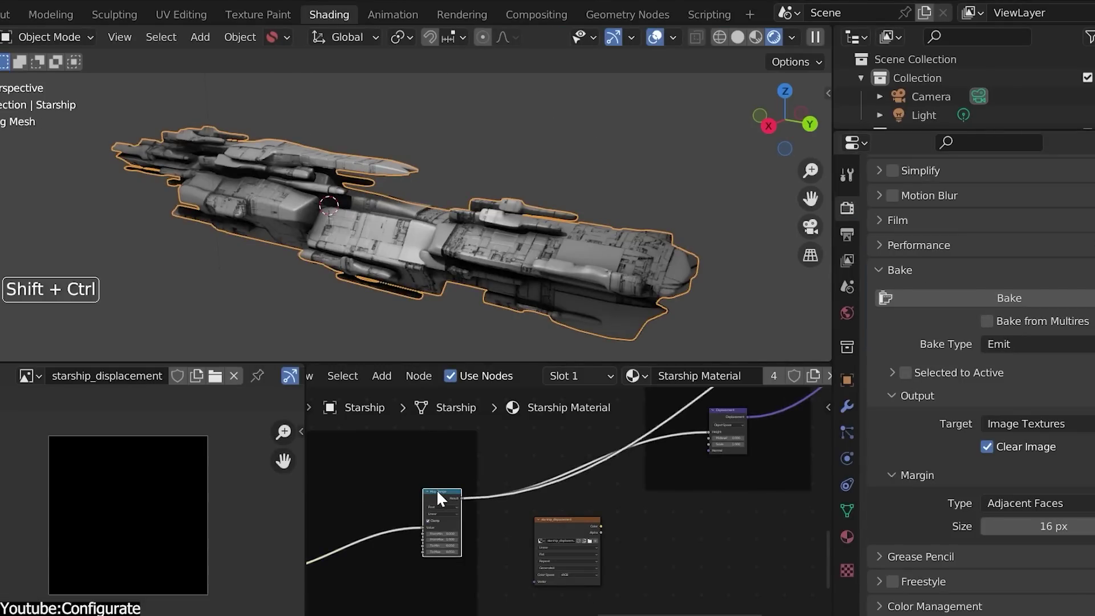
pyautogui.click(1034, 297)
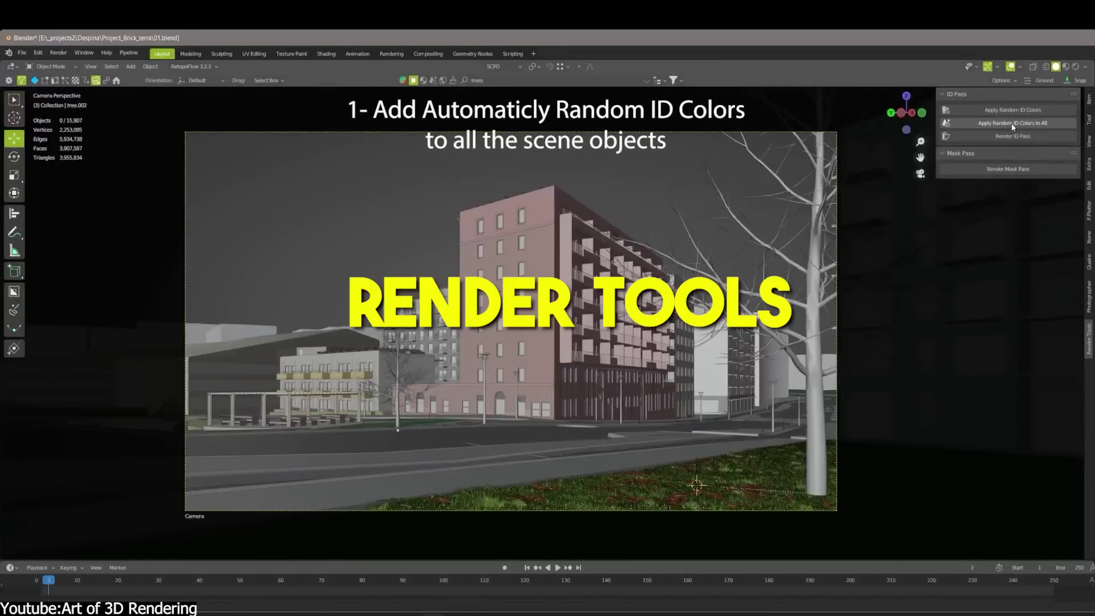
# - Apply random ID colours to the scene objects and bar stool, rendering the ID pass image
pyautogui.click(1013, 123)
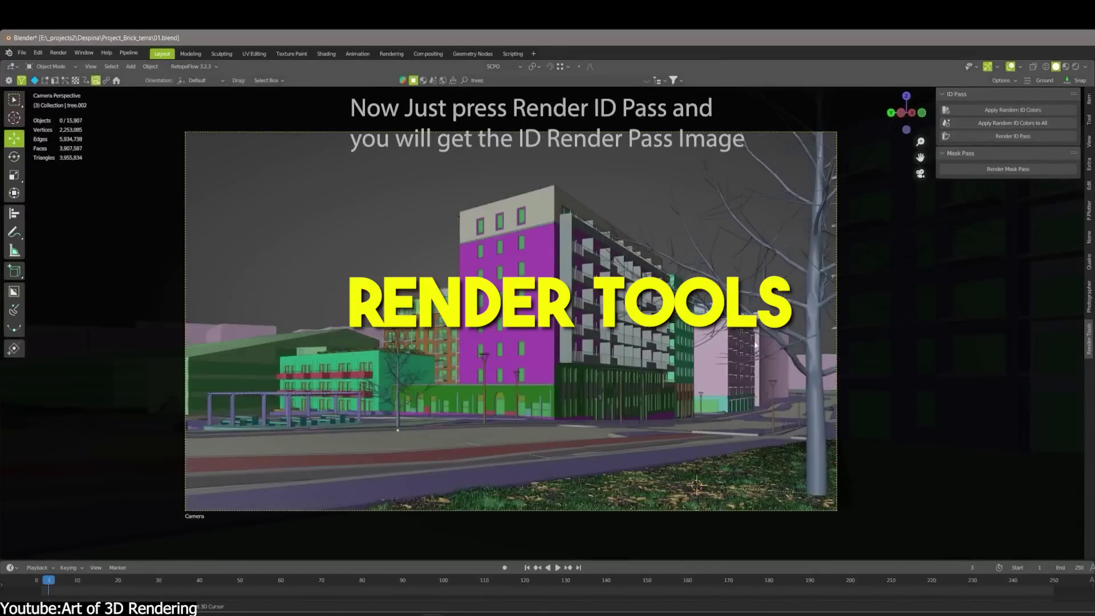
pyautogui.click(1013, 136)
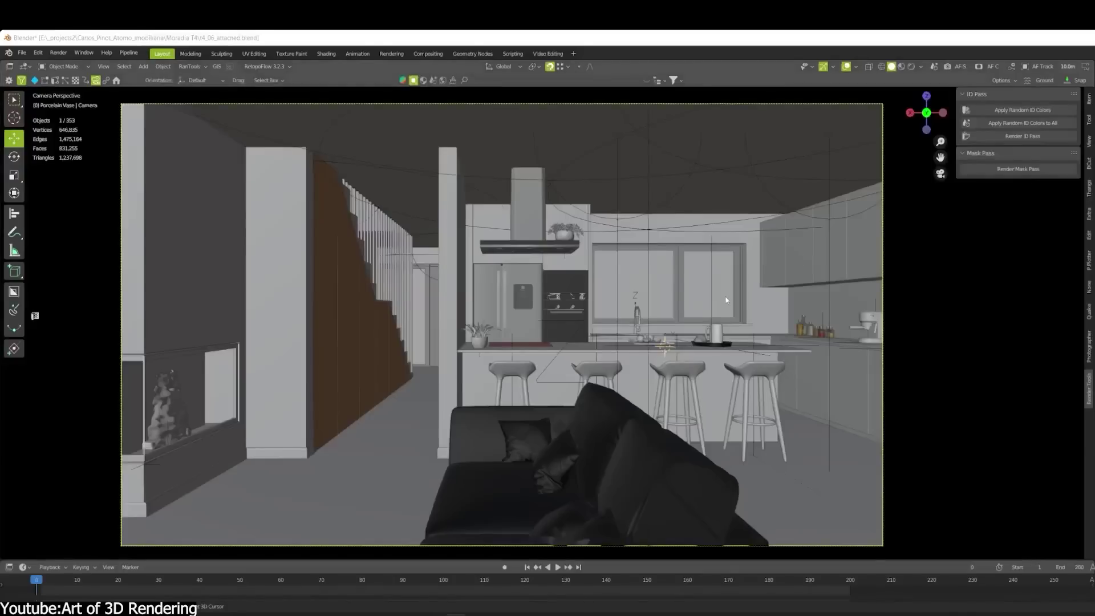
pyautogui.click(676, 377)
pyautogui.click(1022, 123)
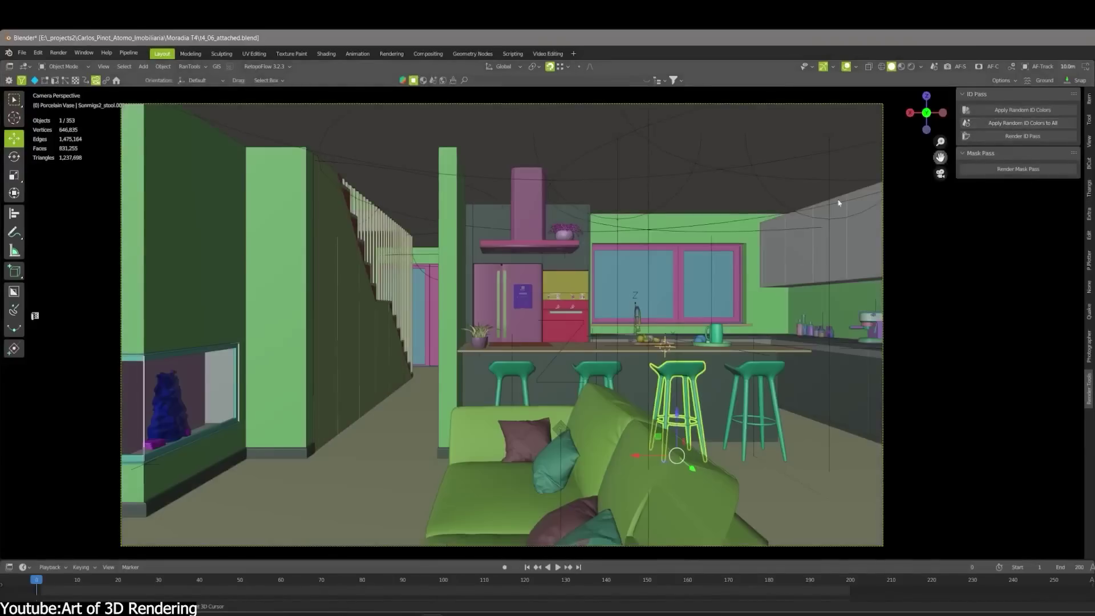
pyautogui.click(1019, 137)
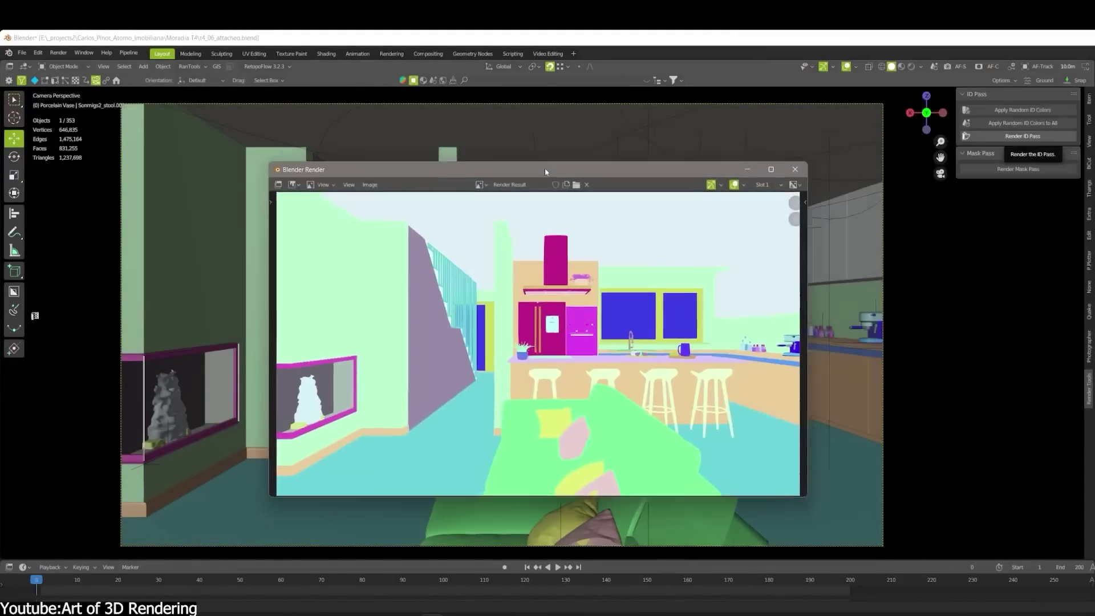
pyautogui.press('Escape')
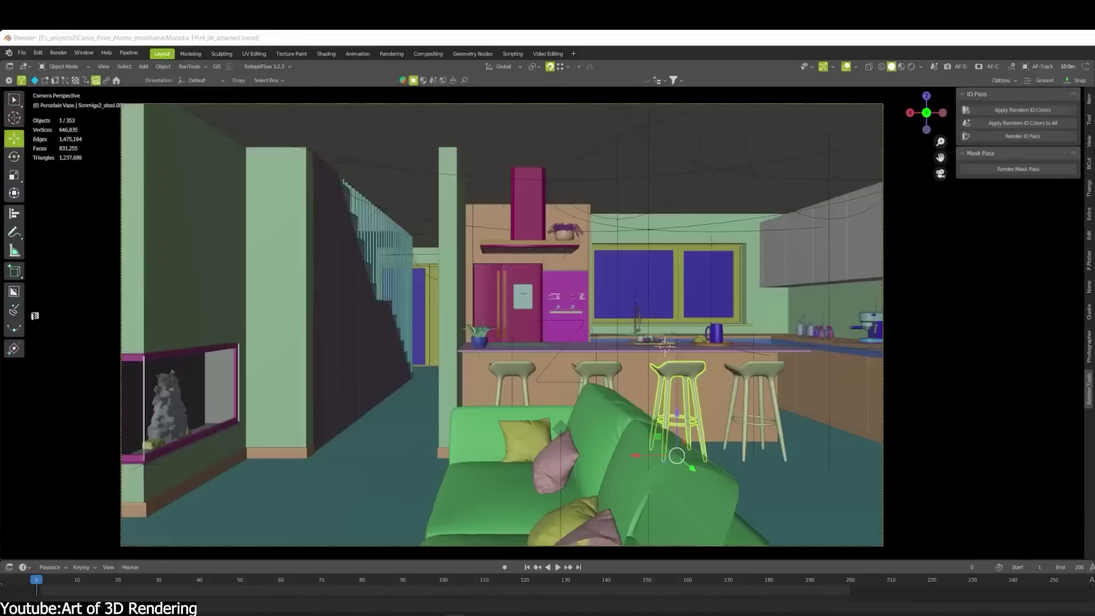
# - Give the large tree and Färg-01 new random ID colours, then clear the selection
pyautogui.click(1032, 112)
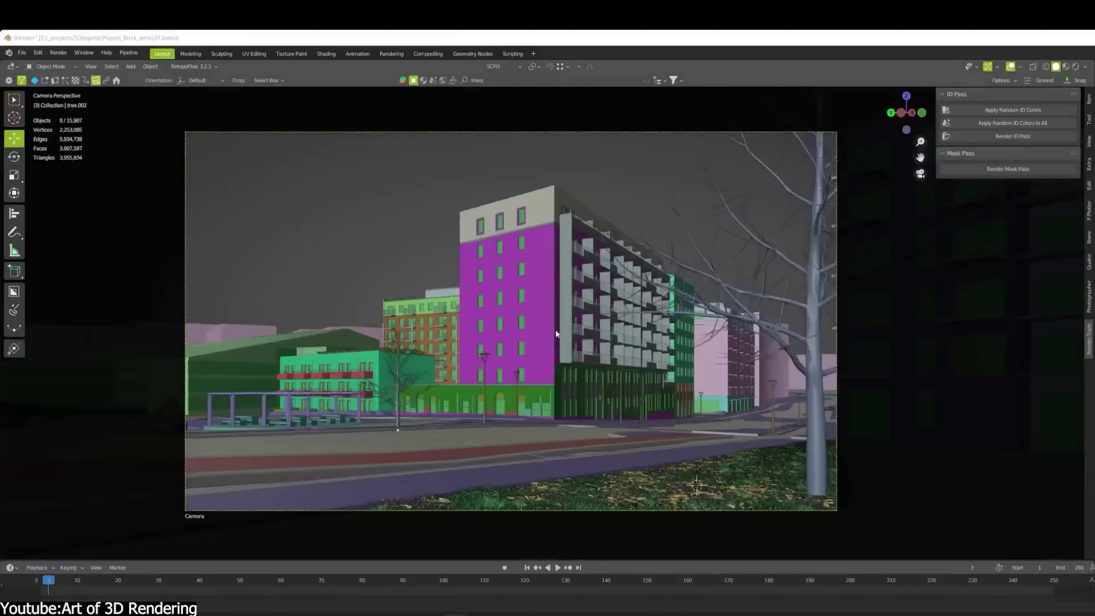
pyautogui.click(987, 111)
pyautogui.click(704, 380)
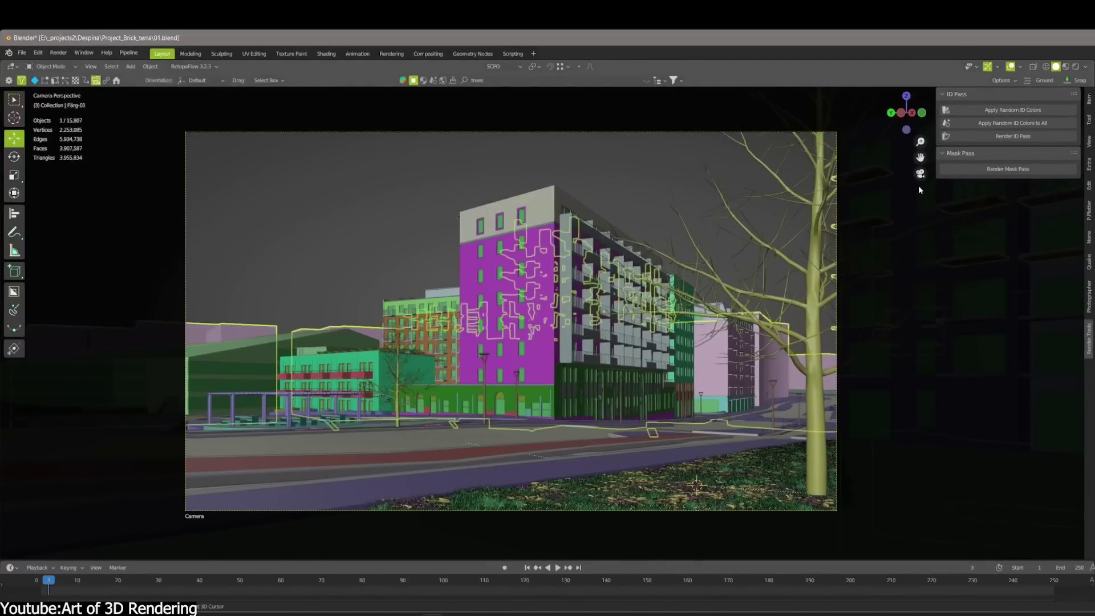
pyautogui.click(990, 110)
pyautogui.click(375, 211)
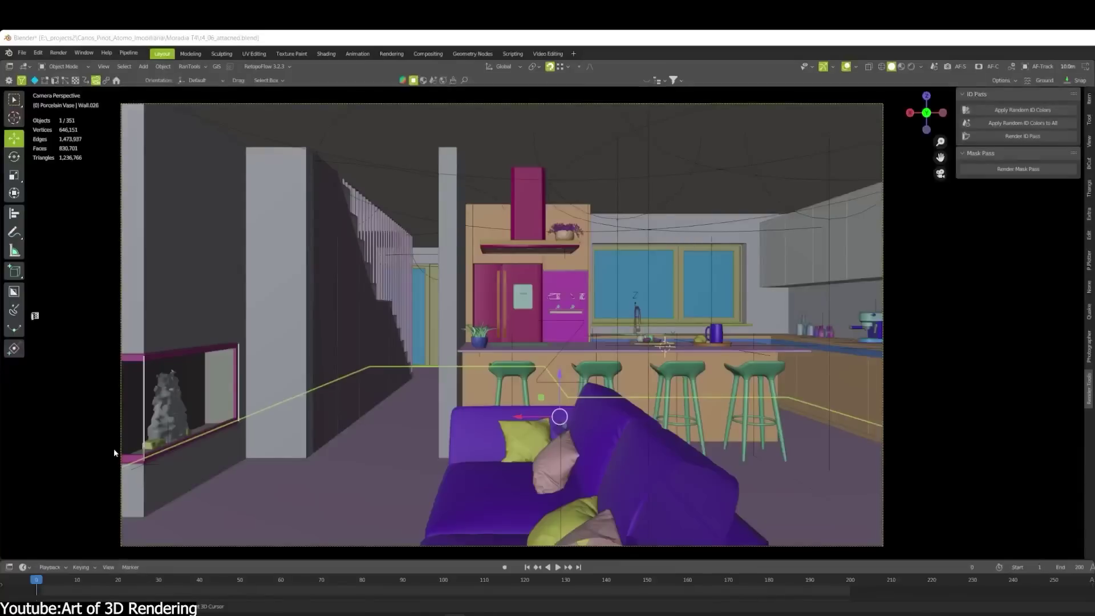
# - Render a mask pass isolating the refrigerator and close the render window
pyautogui.click(524, 331)
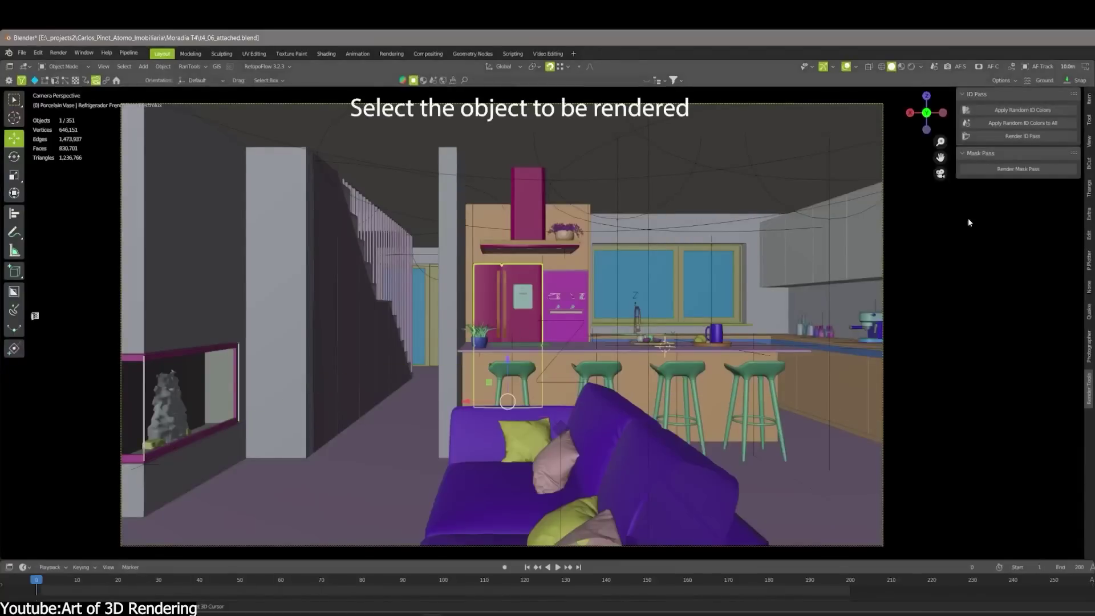
pyautogui.click(1018, 168)
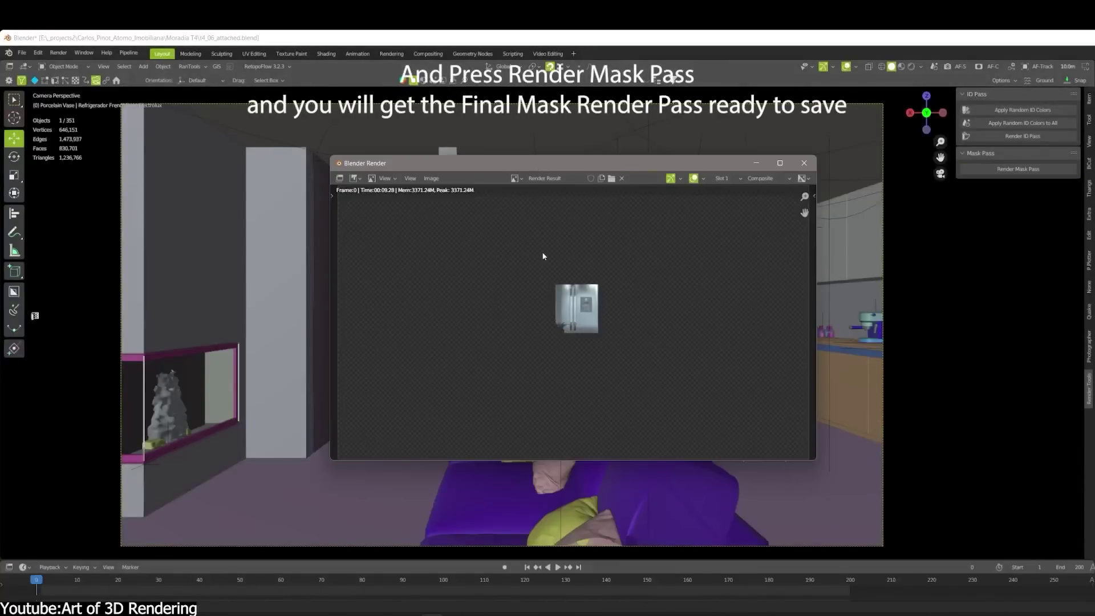
pyautogui.scroll(5, 570, 319)
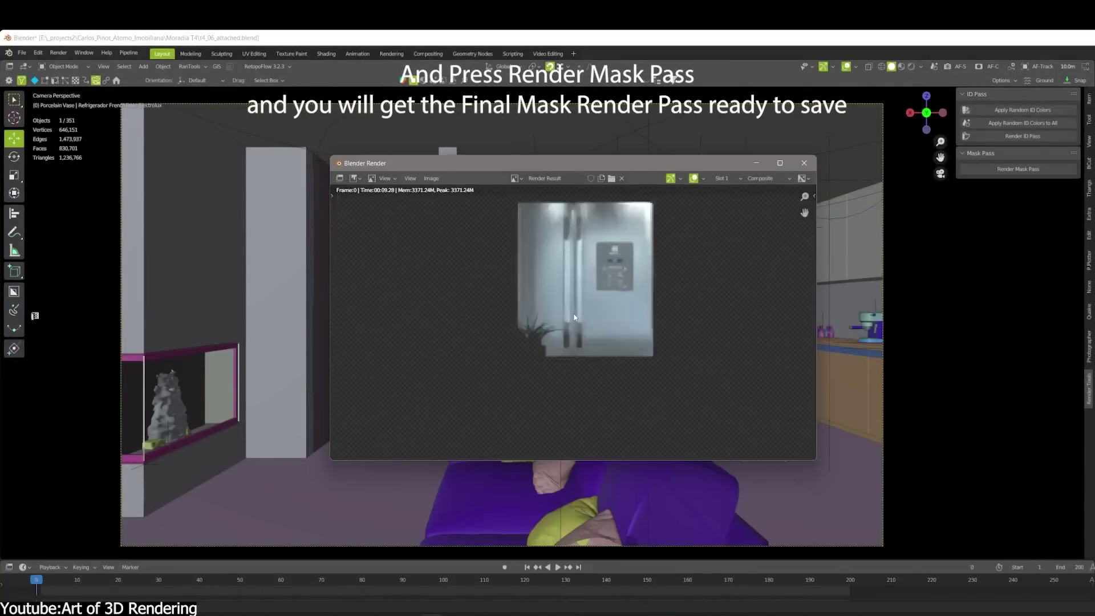
pyautogui.scroll(-4, 576, 341)
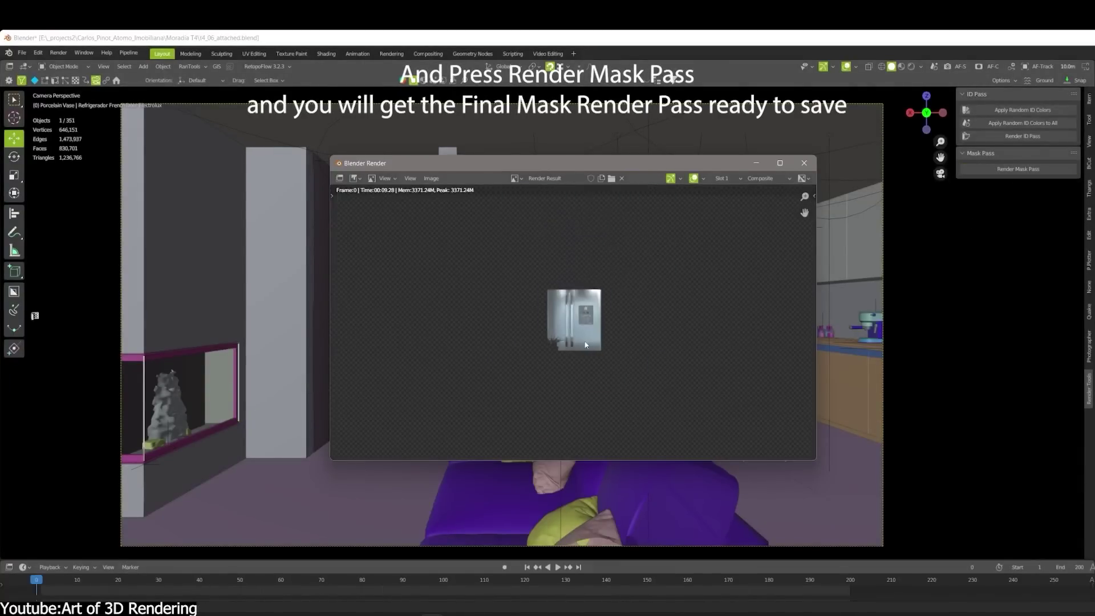
pyautogui.click(804, 163)
# - Render mask passes of the bar stools and the apartment building facades, closing each render
pyautogui.click(522, 369)
pyautogui.click(1018, 169)
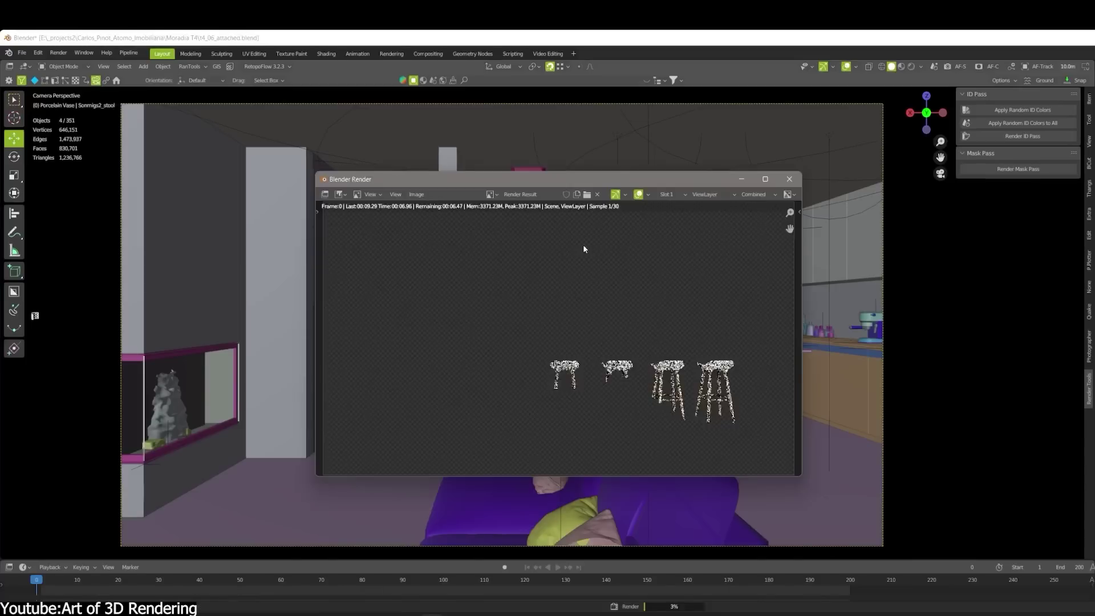
pyautogui.click(790, 178)
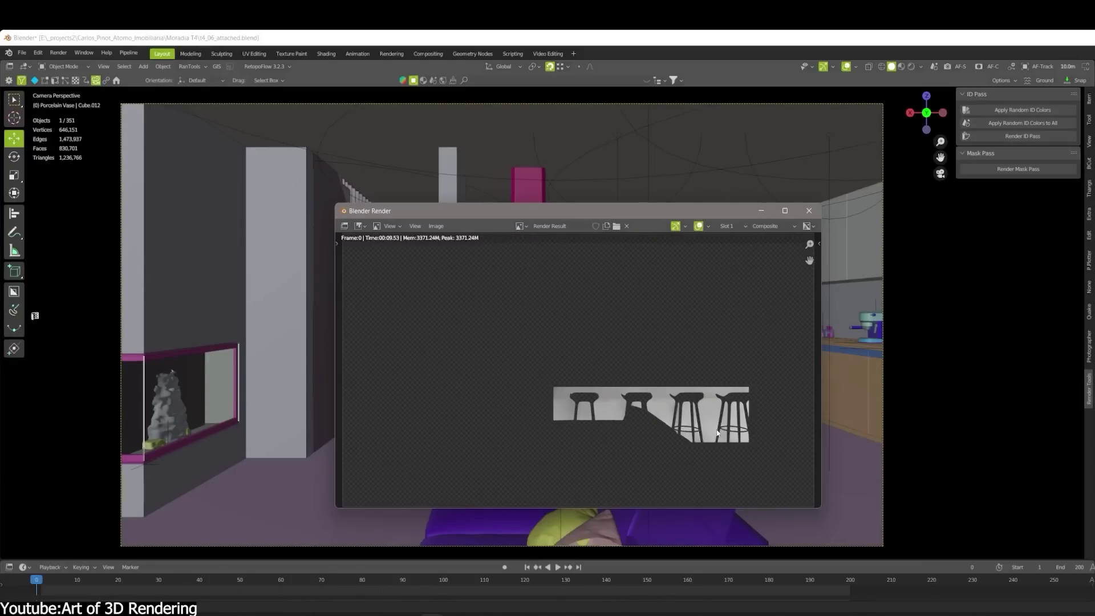
pyautogui.click(808, 211)
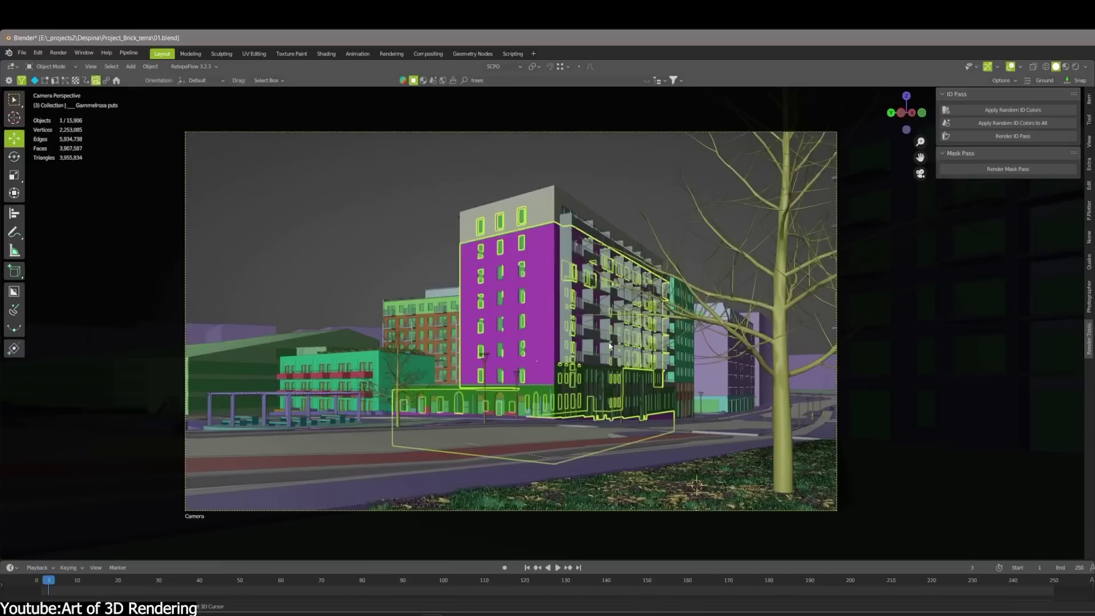
pyautogui.click(1006, 169)
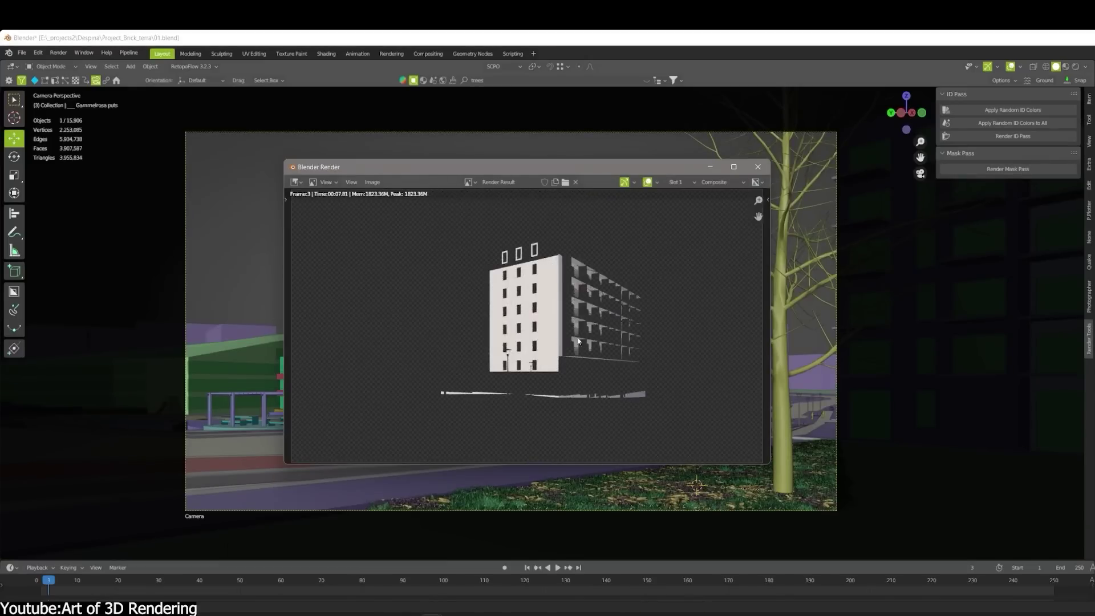
pyautogui.click(758, 167)
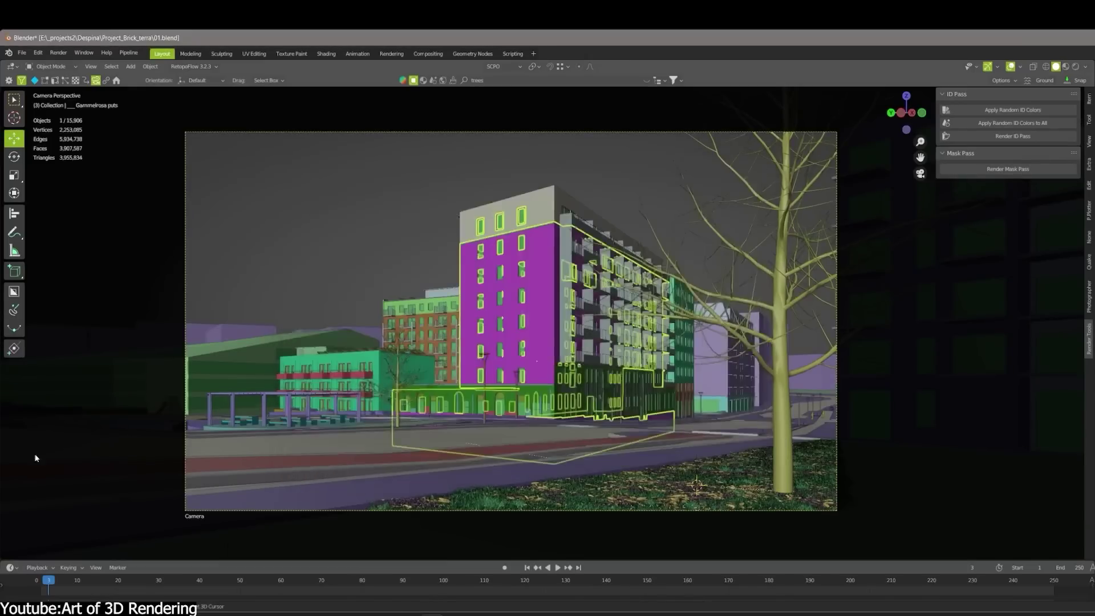
pyautogui.click(984, 170)
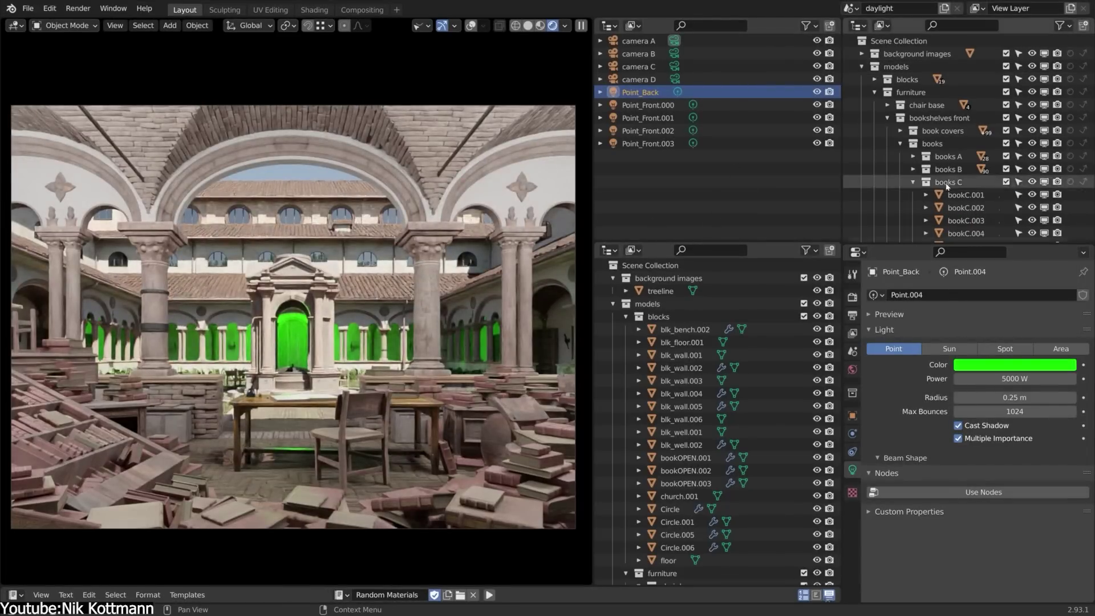
# - Add a Spot light, then move leaf.001 into models > furniture > bookshelves front > books > books A
pyautogui.hotkey('shift', 'a')
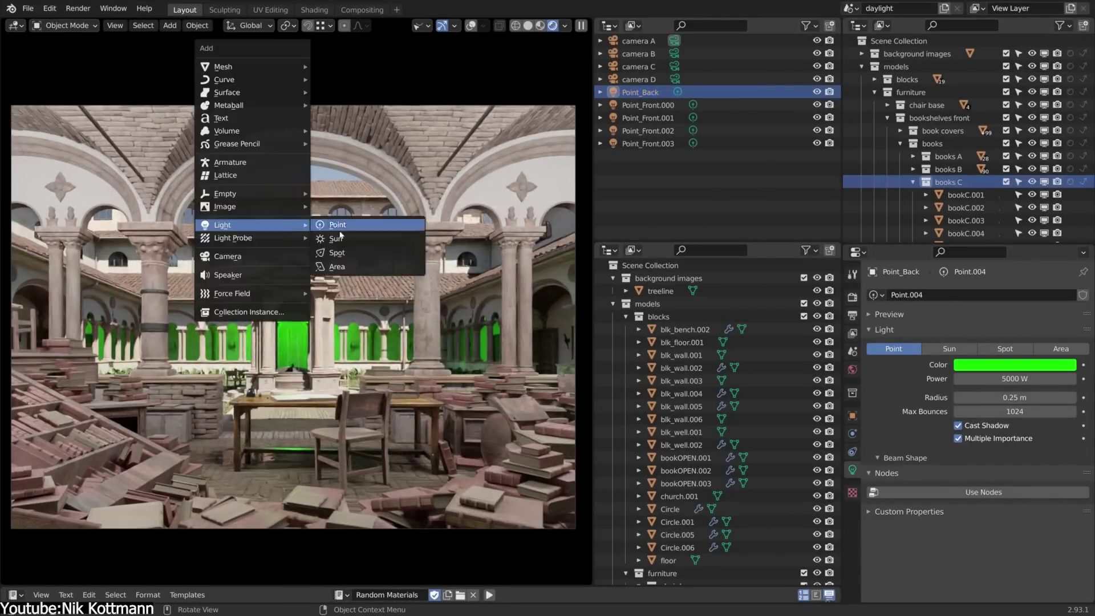
pyautogui.click(336, 253)
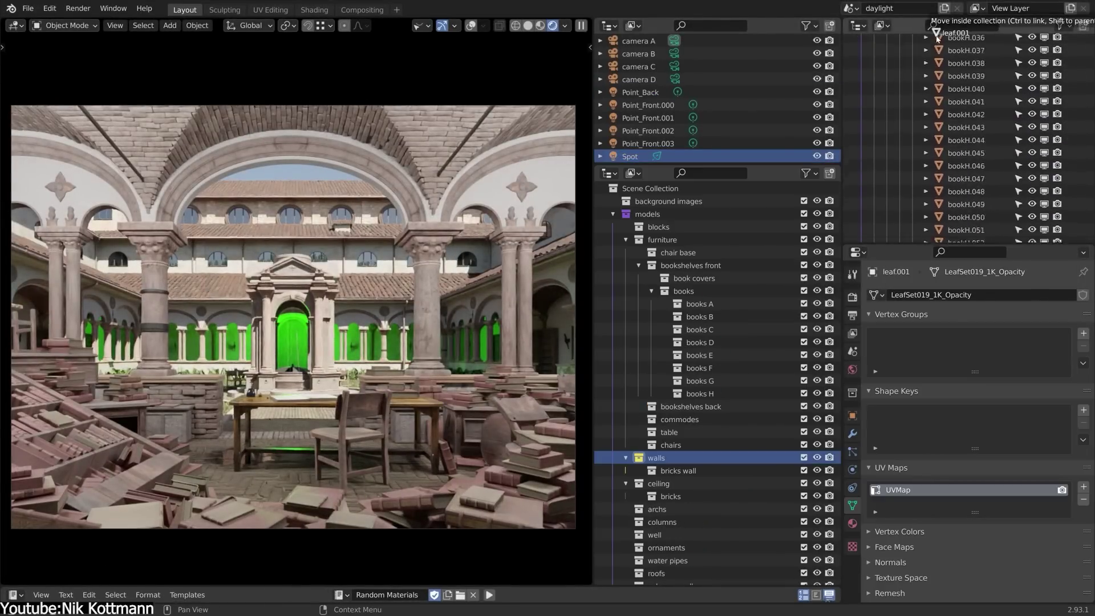
pyautogui.moveTo(947, 35); pyautogui.dragTo(1063, 242)
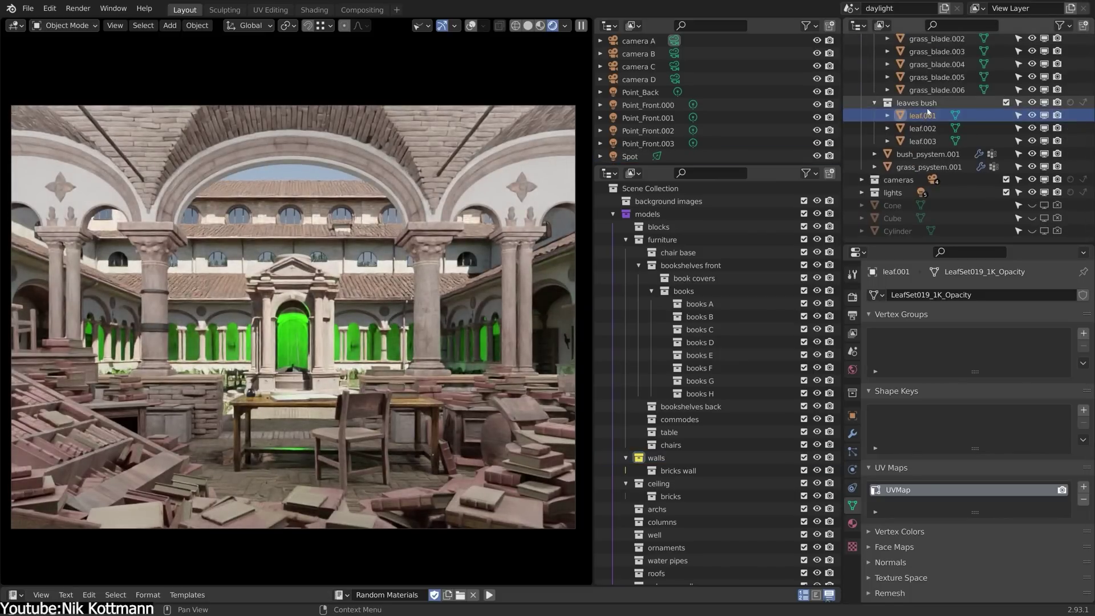
pyautogui.press('m')
pyautogui.moveTo(913, 153)
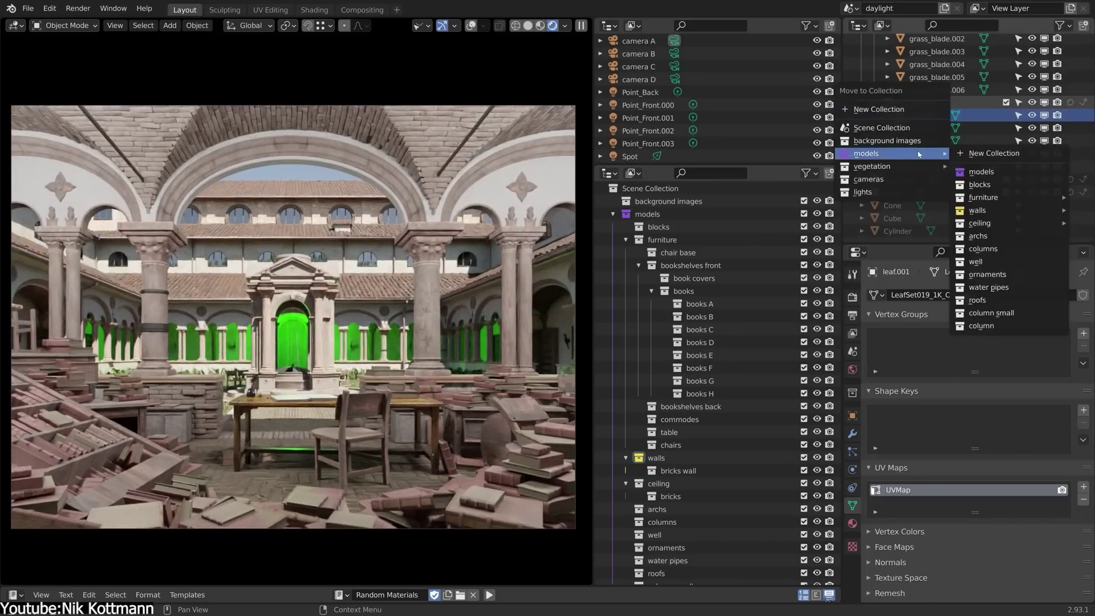
pyautogui.moveTo(1013, 199)
pyautogui.moveTo(989, 287)
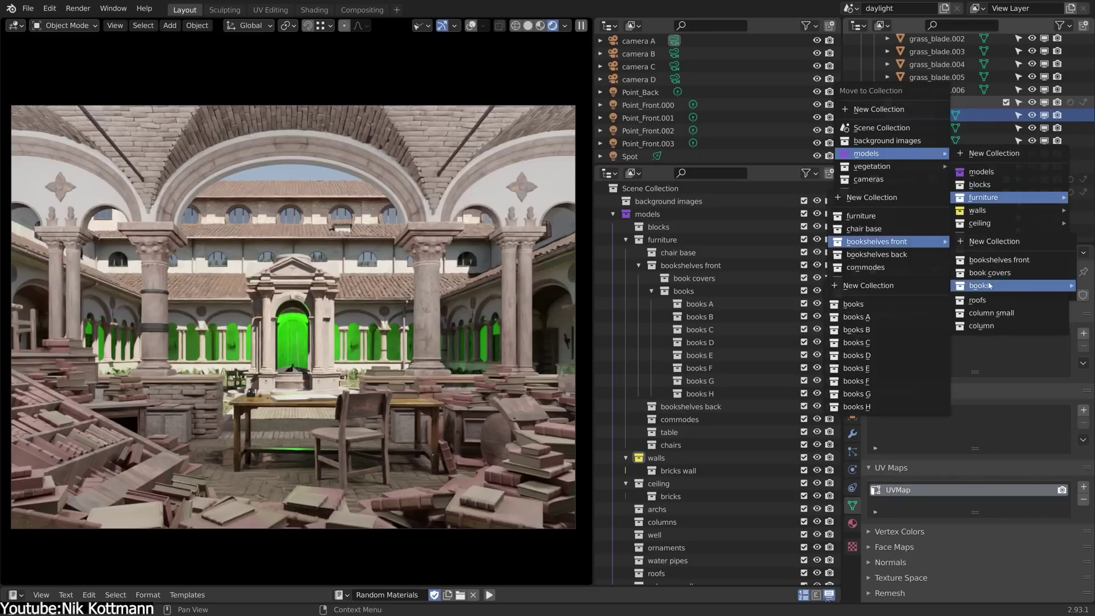
pyautogui.click(866, 317)
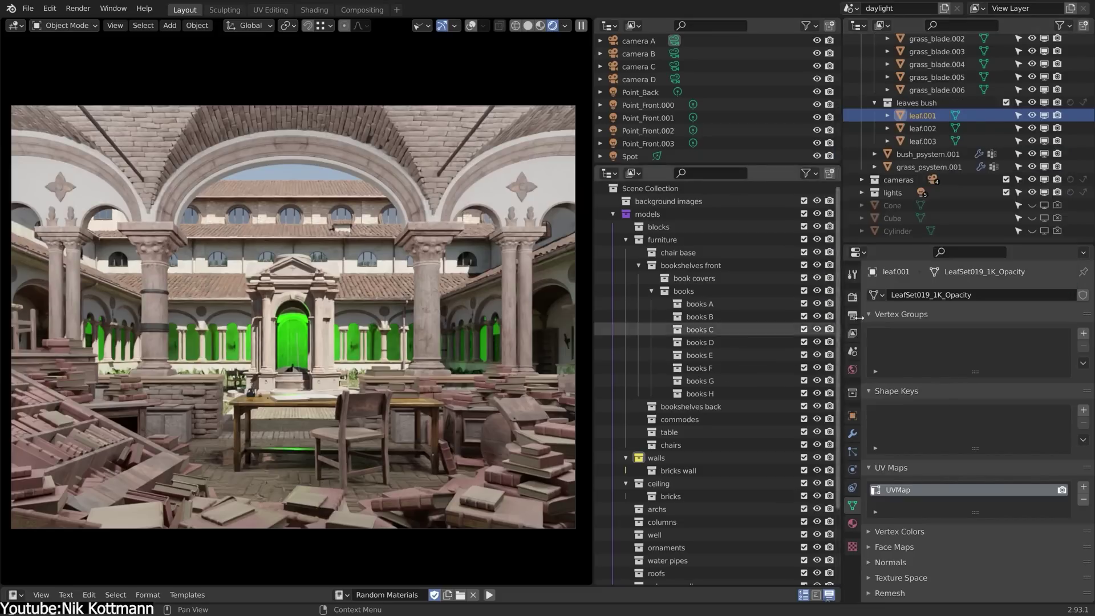
pyautogui.moveTo(907, 119); pyautogui.dragTo(738, 313)
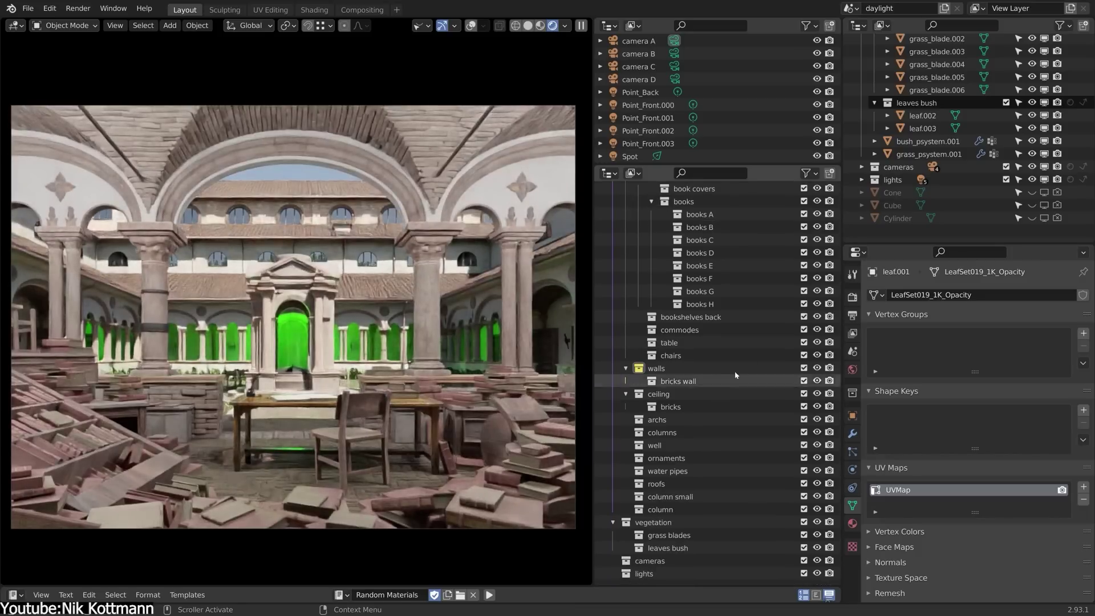
pyautogui.scroll(-3, 963, 129)
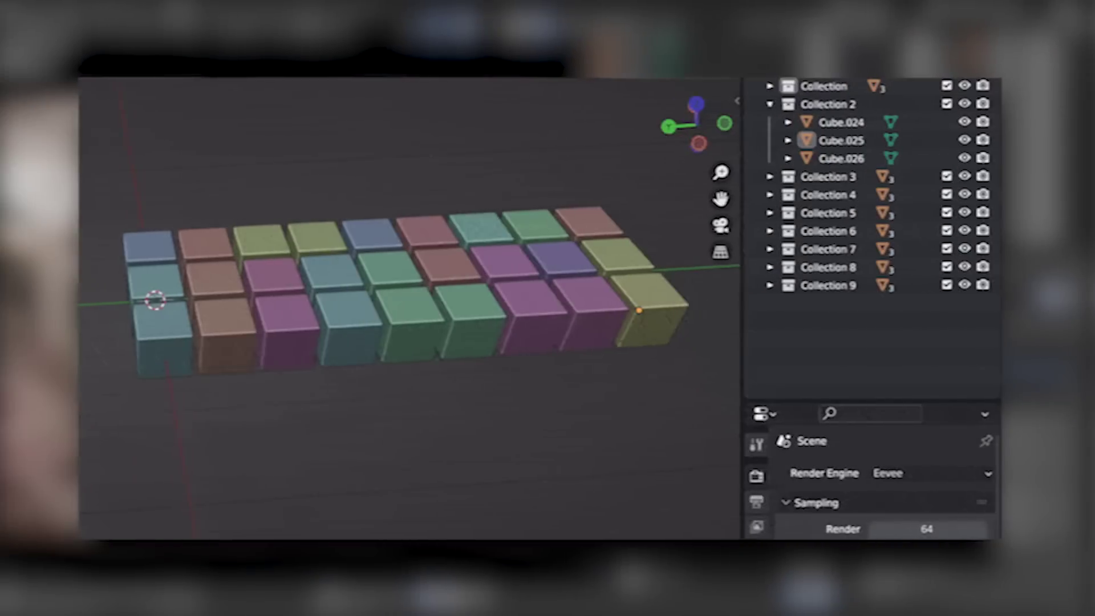
# - Select several coloured cubes in turn so each is auto-highlighted in the Outliner
pyautogui.click(166, 328)
pyautogui.click(417, 302)
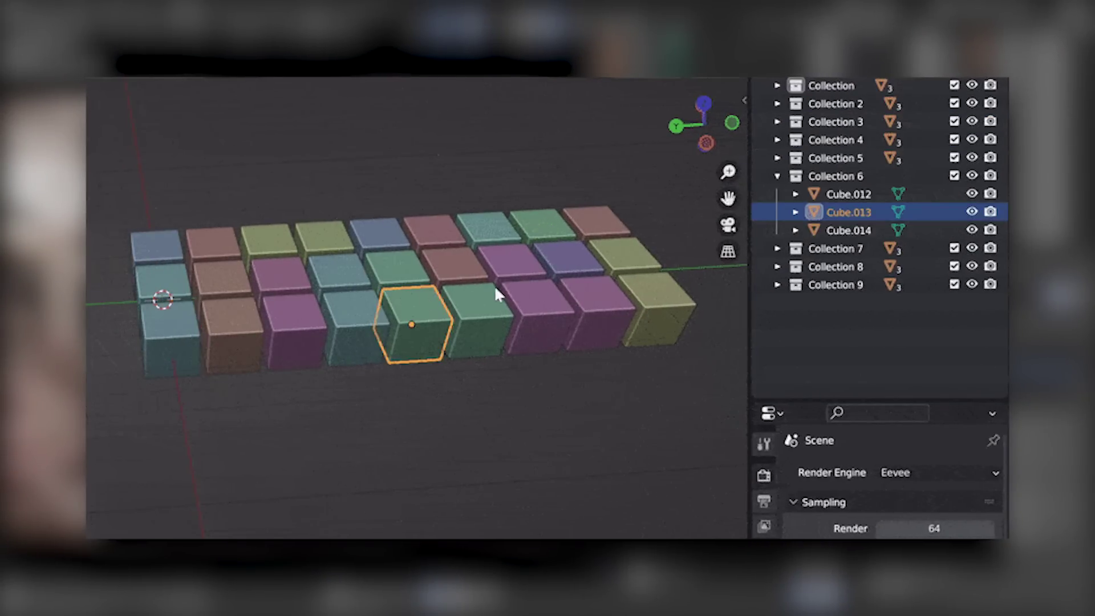
pyautogui.click(539, 282)
pyautogui.click(570, 266)
pyautogui.click(451, 267)
pyautogui.click(285, 288)
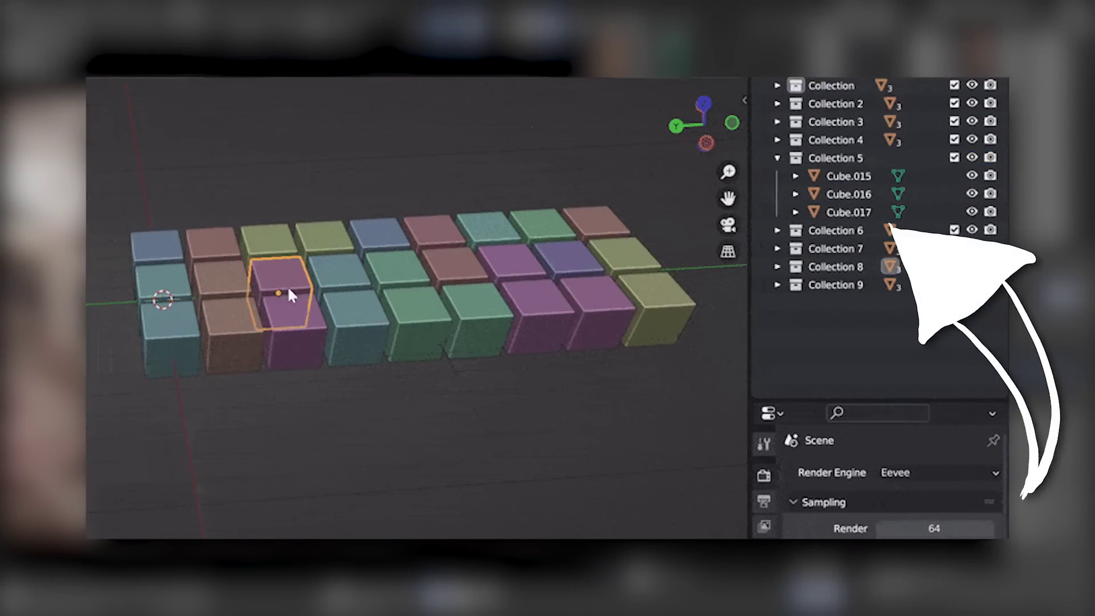
pyautogui.click(295, 319)
pyautogui.click(472, 319)
pyautogui.click(586, 296)
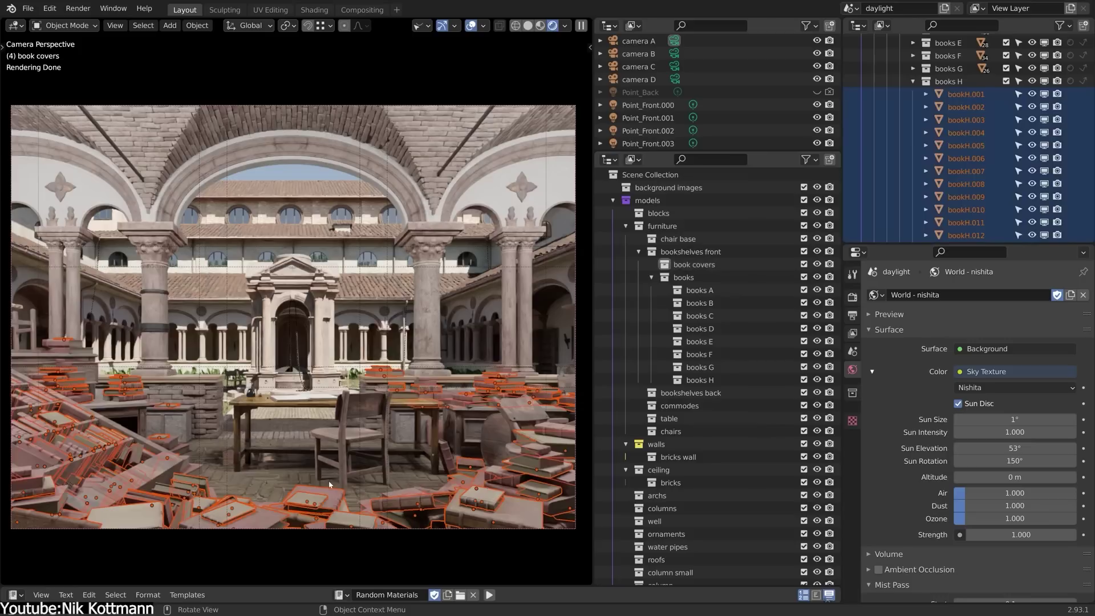
# - Run the Random Materials script, toggle books and table isolation, and expand models and columns
pyautogui.click(490, 595)
pyautogui.keyDown('ctrl'); pyautogui.click(817, 277); pyautogui.keyUp('ctrl')
pyautogui.keyDown('ctrl'); pyautogui.click(817, 277); pyautogui.keyUp('ctrl')
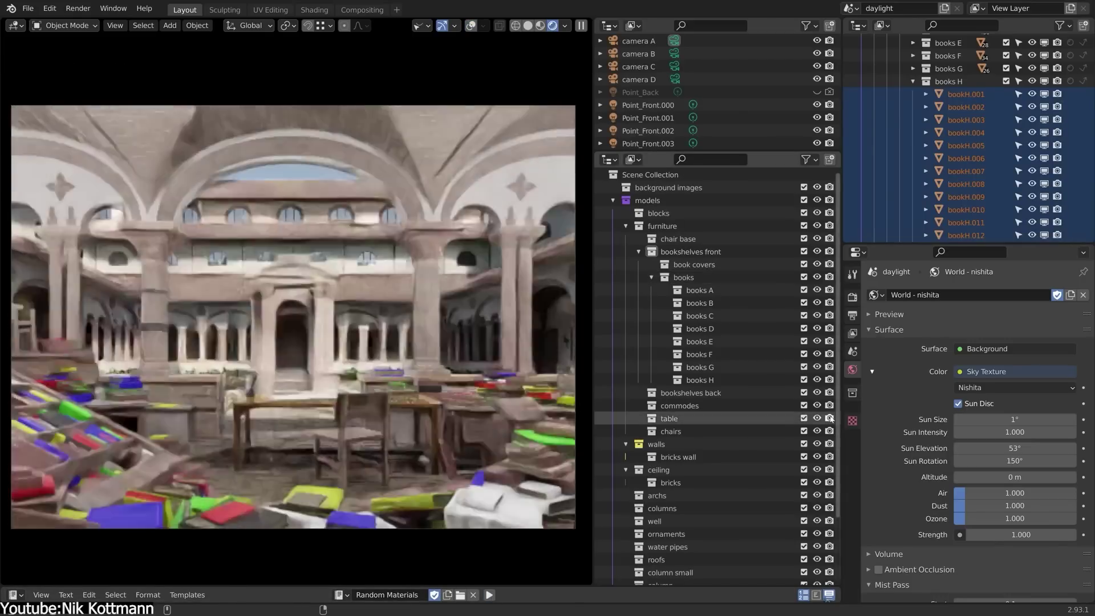
pyautogui.keyDown('ctrl'); pyautogui.click(817, 418); pyautogui.keyUp('ctrl')
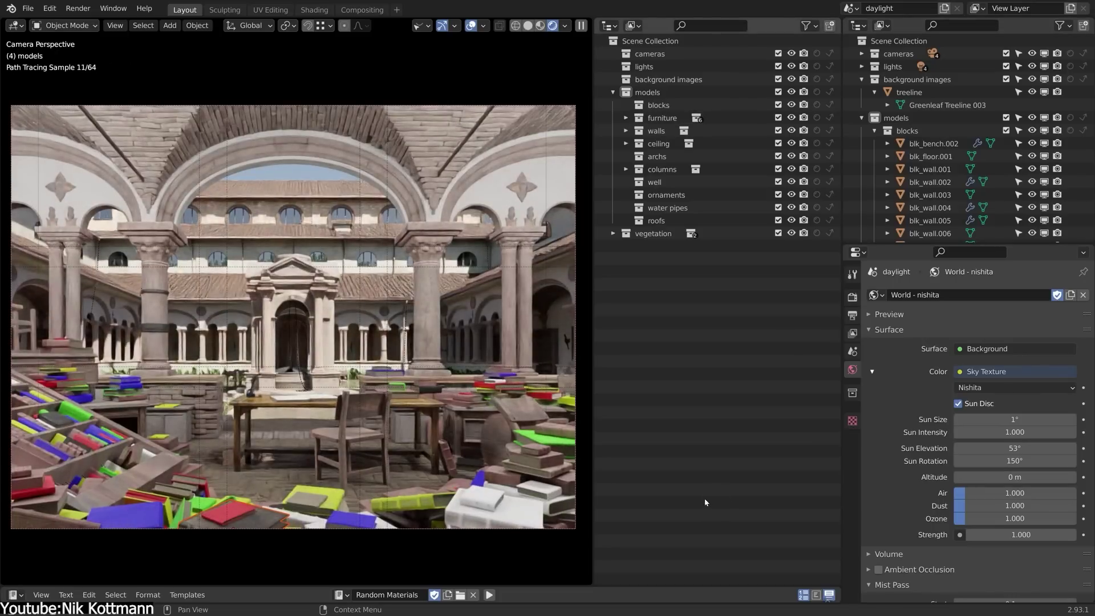
pyautogui.click(612, 93)
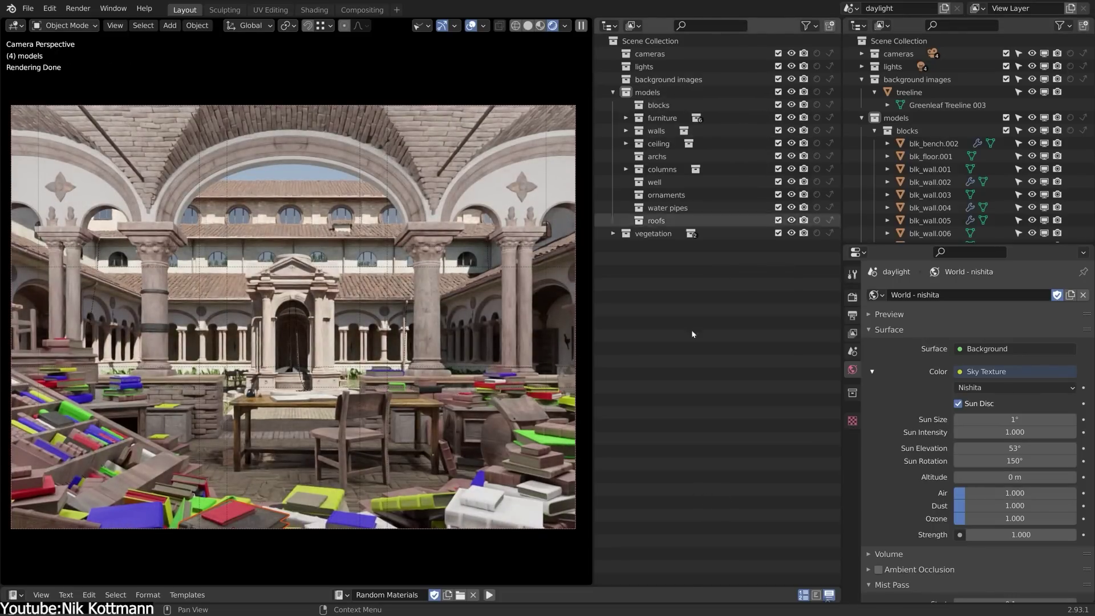
pyautogui.click(626, 169)
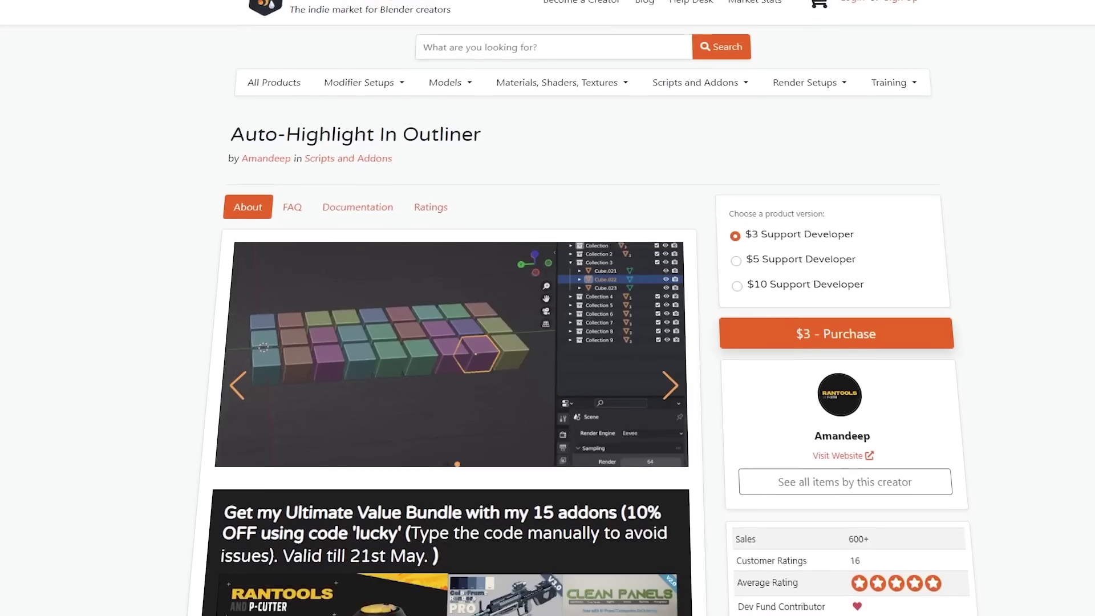